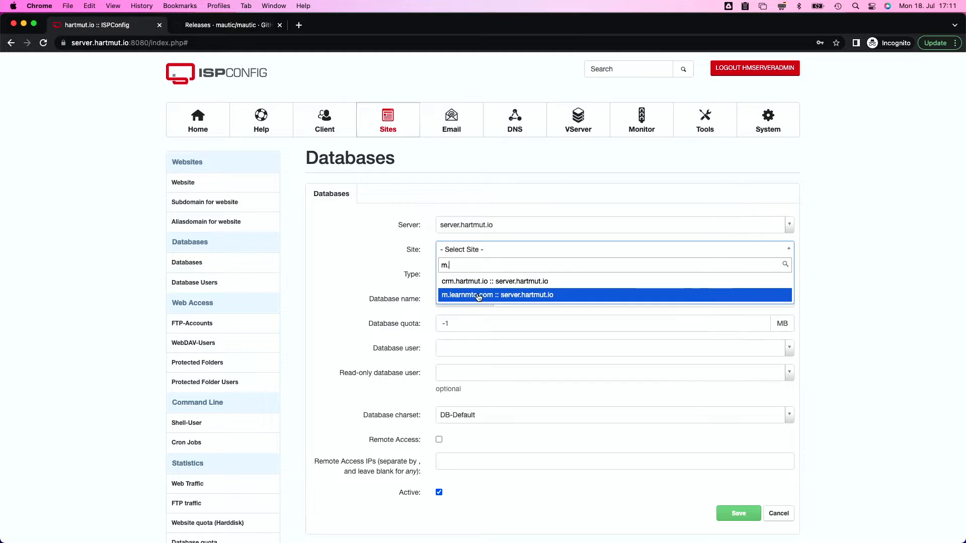
Create the MySQL database 'mautic' for m.learnmtc.com with database user hm6mautic and save
click(466, 300)
click(511, 301)
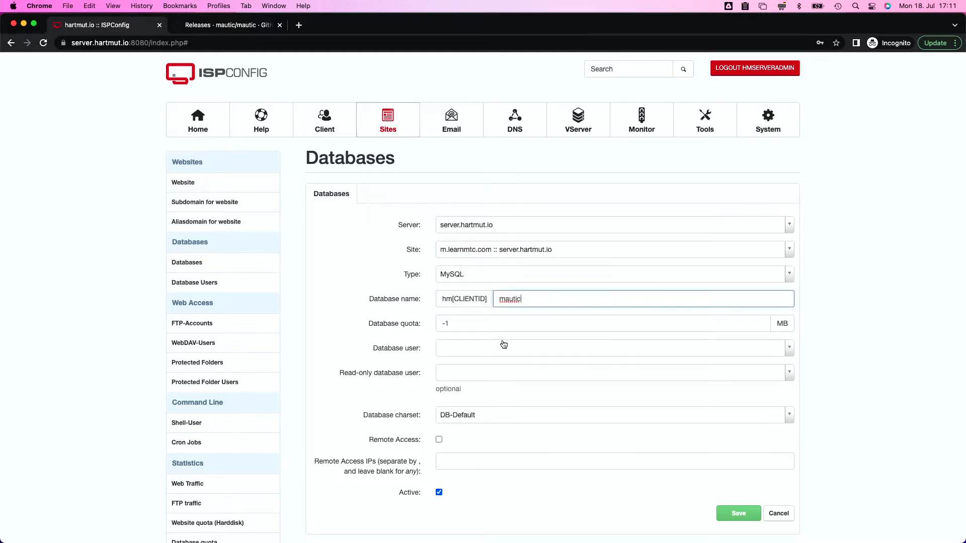
click(457, 351)
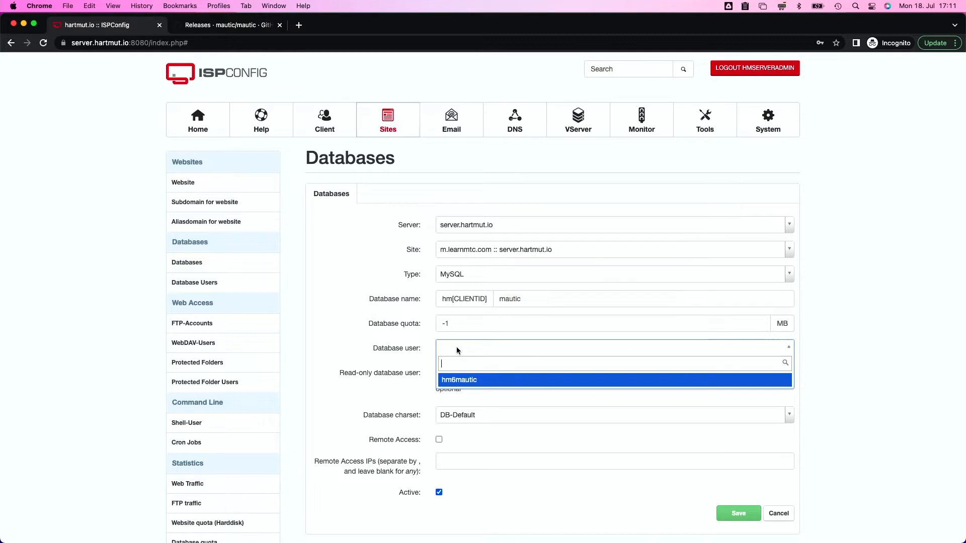
click(480, 380)
scroll(355, 392, down, 2)
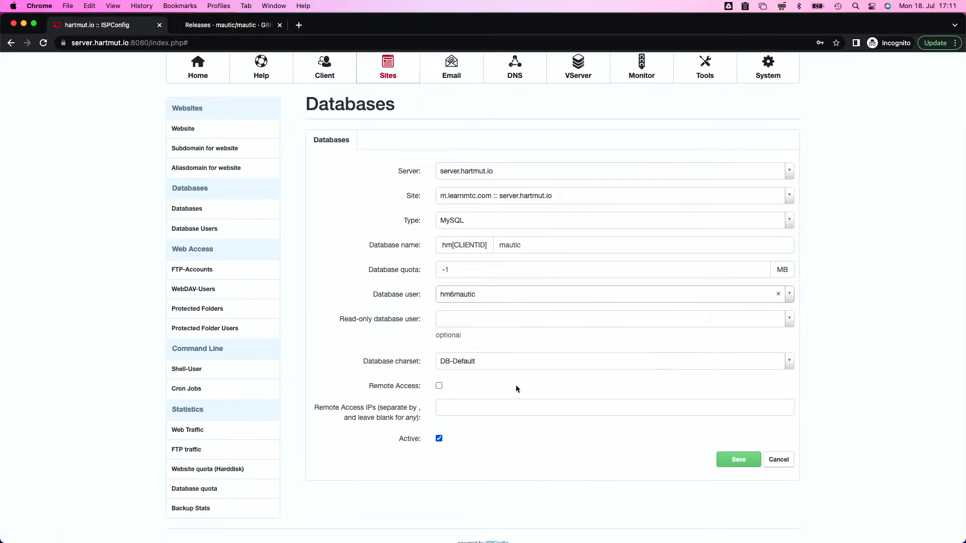
click(738, 459)
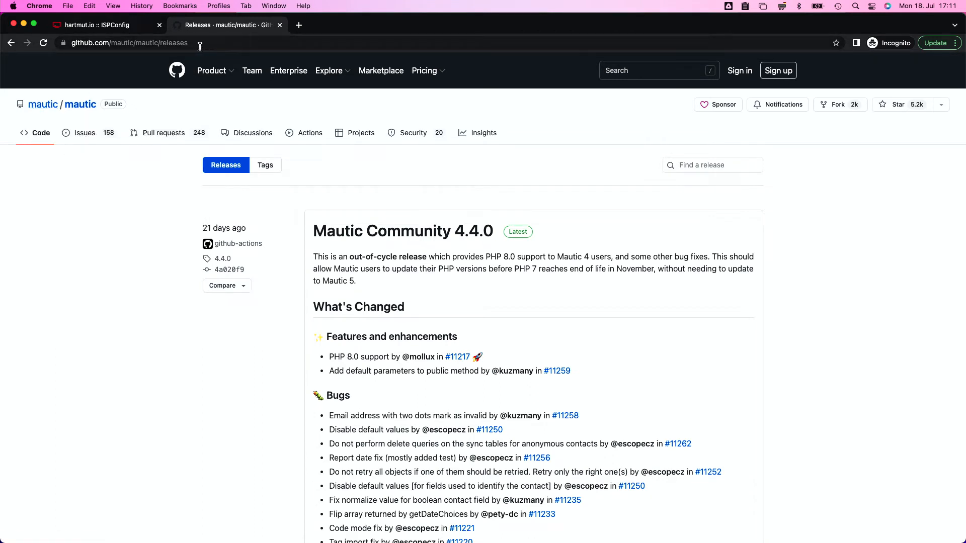
Search for 'mautic' on GitHub, then search the web for 'github mautic'
click(638, 68)
text(ma)
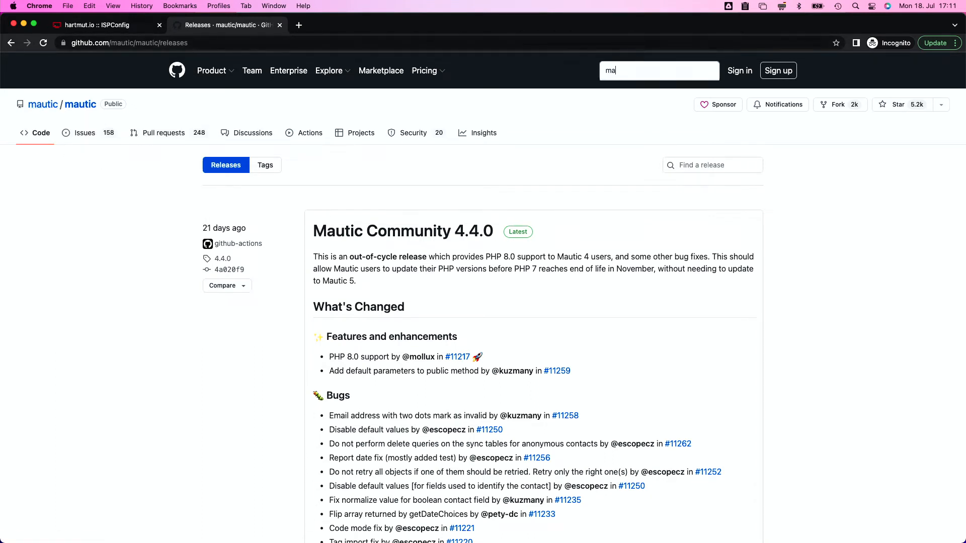
text(utic)
key(Return)
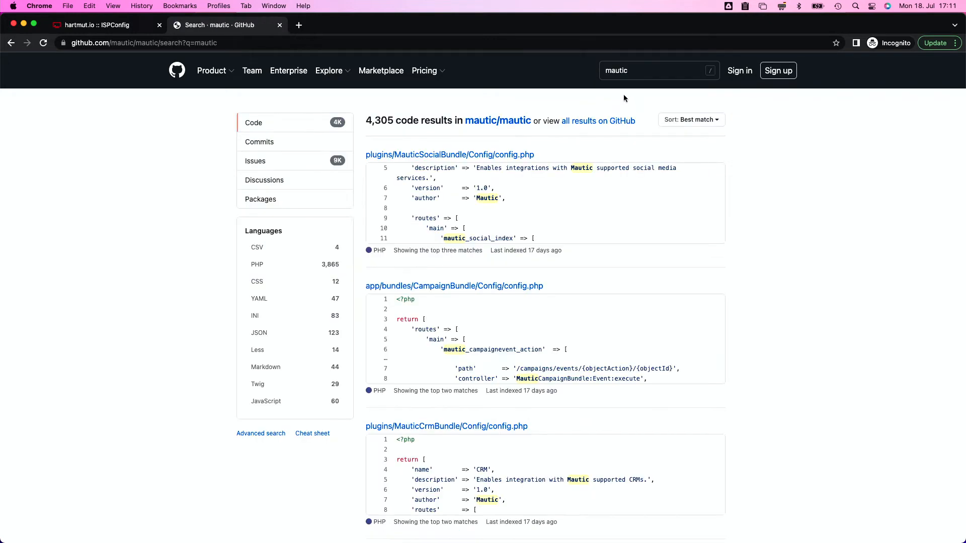
click(298, 41)
text(git)
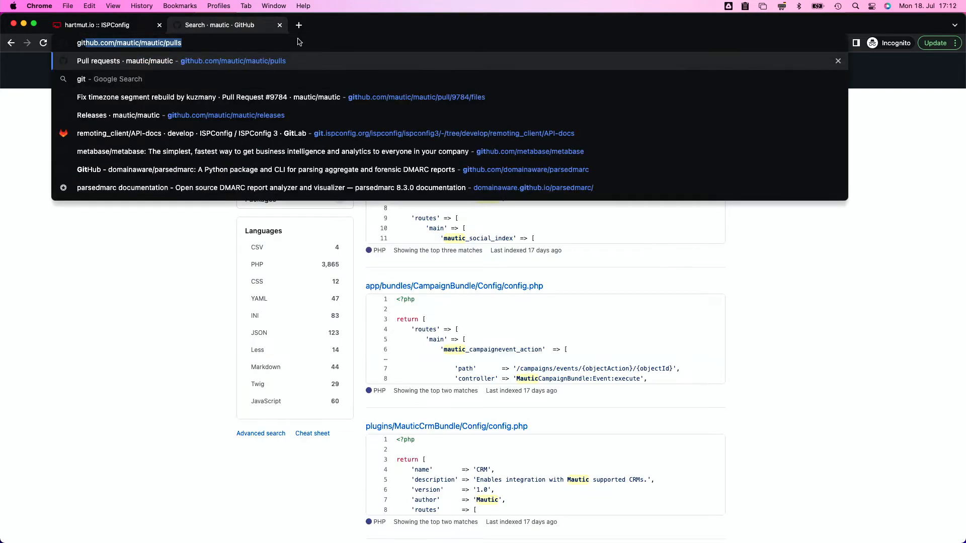
text(hub )
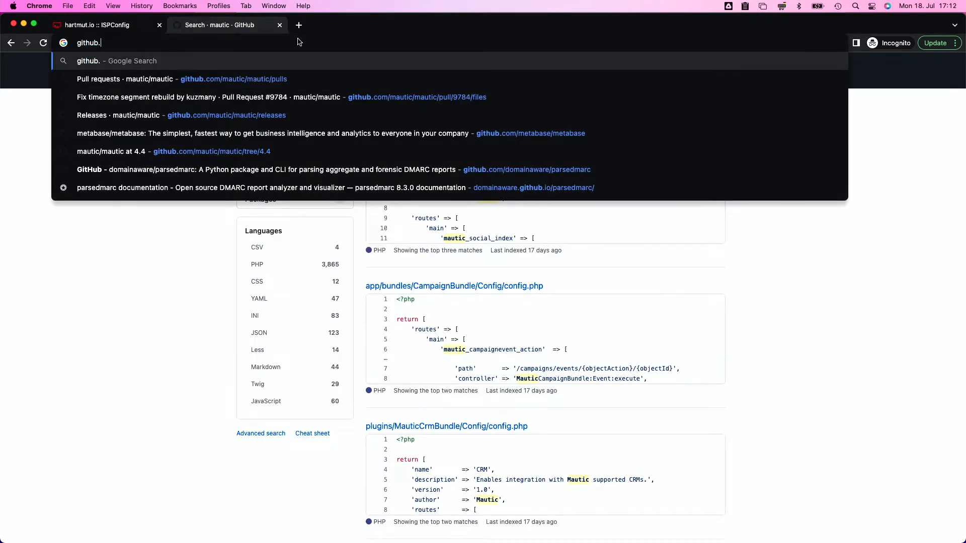
text(mautic)
key(Return)
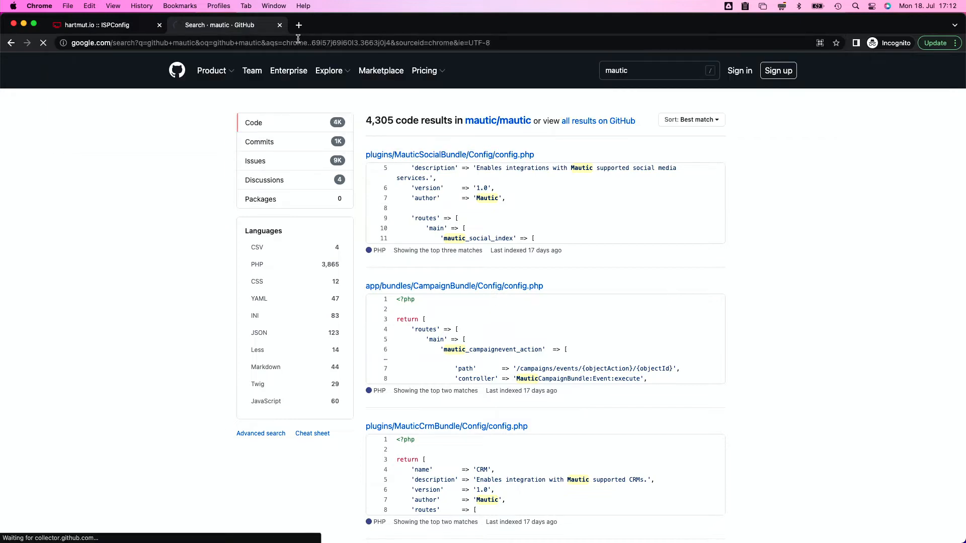
Copy the 4.4.0.zip download link from the mautic/mautic releases page
click(302, 166)
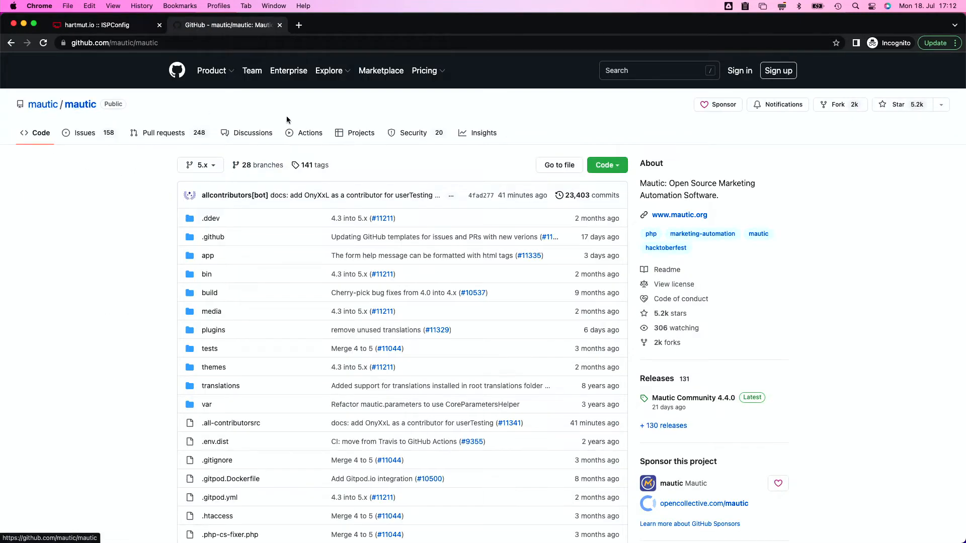
scroll(679, 347, down, 2)
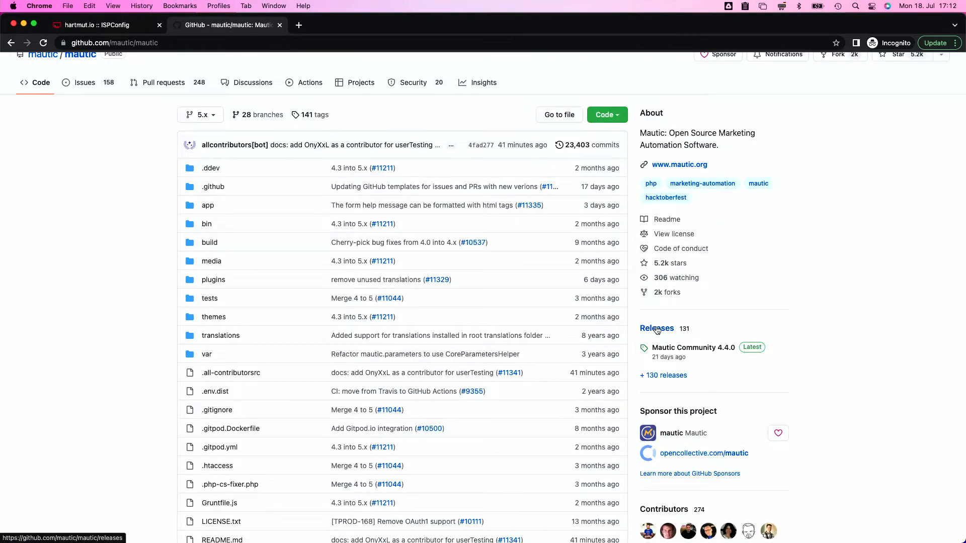
click(658, 331)
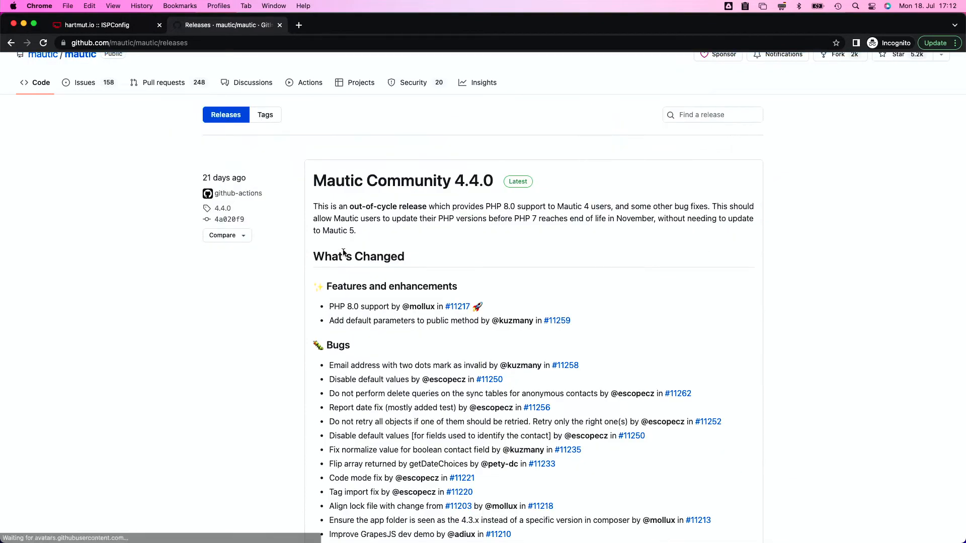
scroll(438, 224, down, 15)
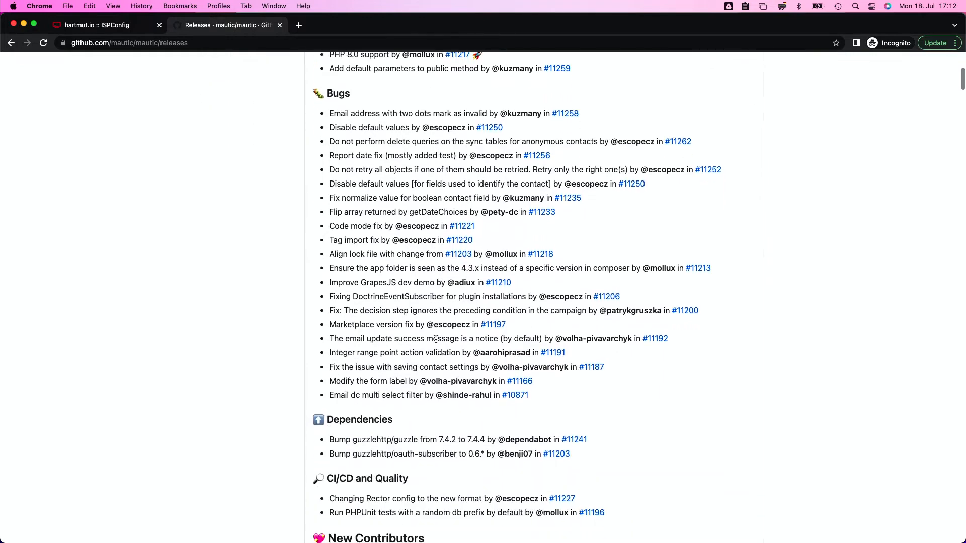
scroll(436, 339, down, 2)
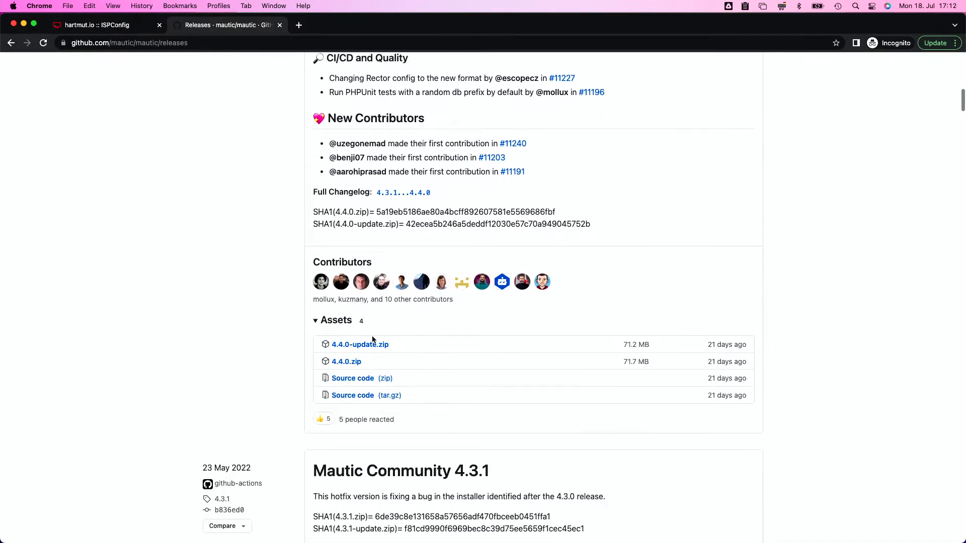
right_click(337, 361)
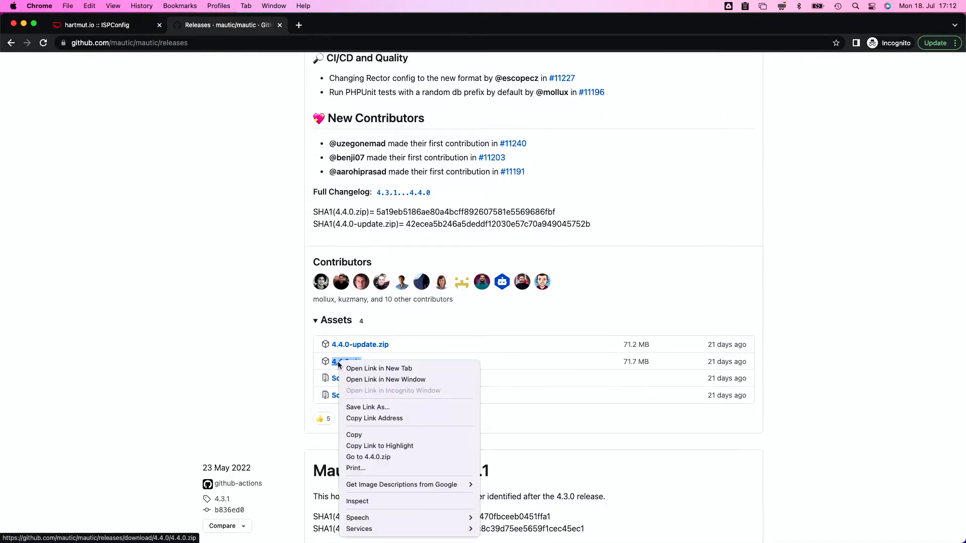
click(374, 418)
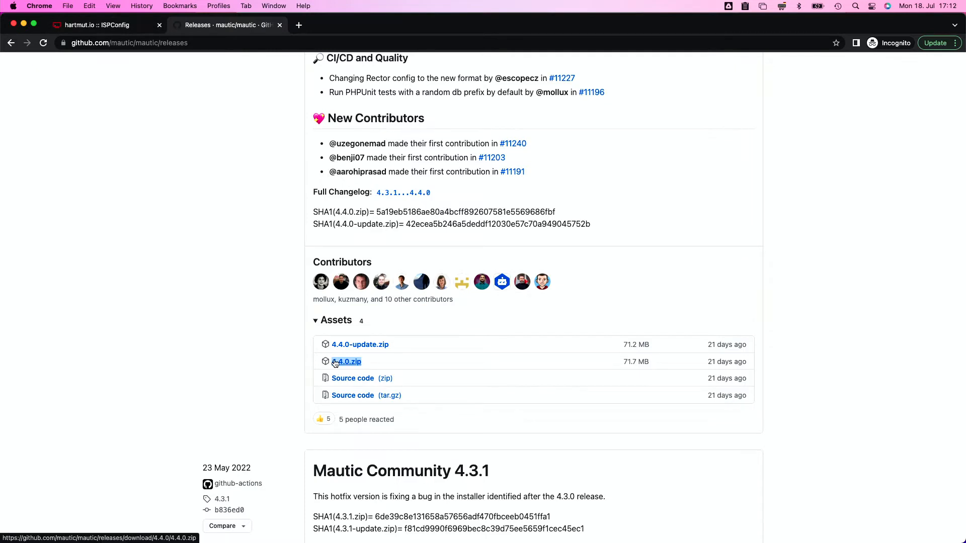
click(103, 25)
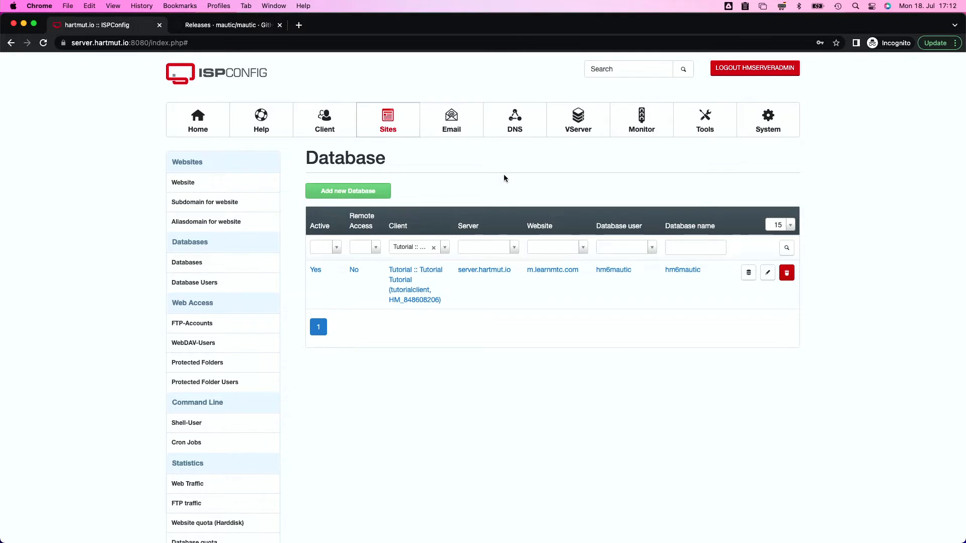
Copy m.learnmtc.com's document root path /var/www/clients/client6/web30 from its website settings
key(super+Tab)
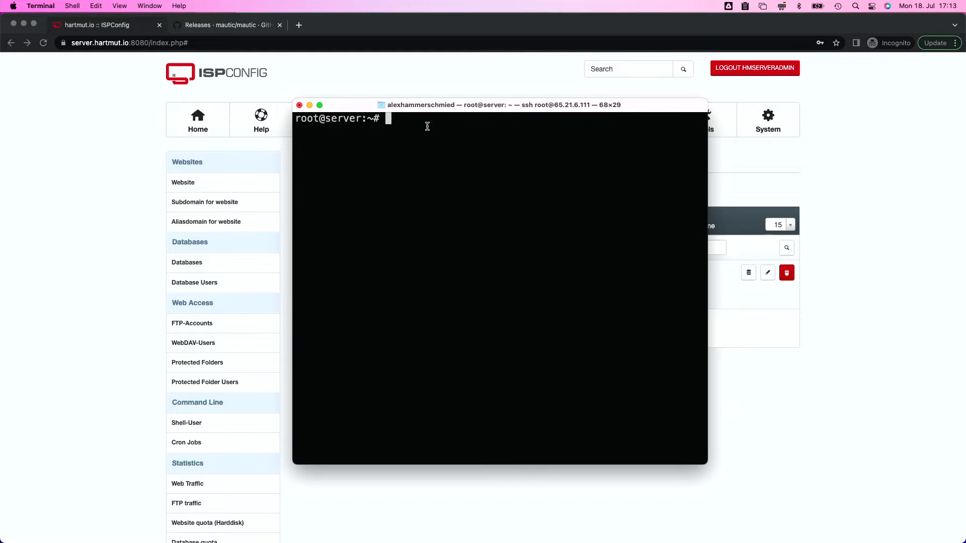
key(super+Tab)
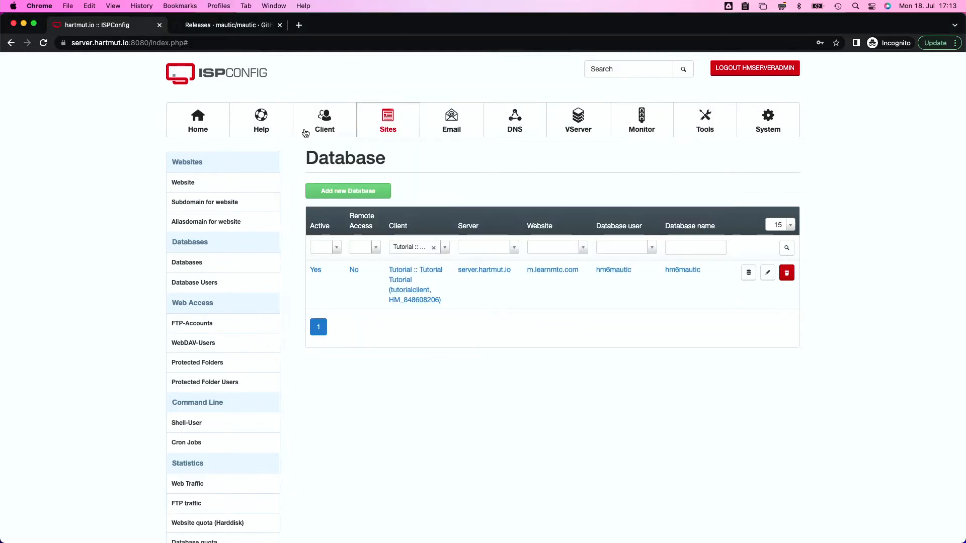
click(183, 184)
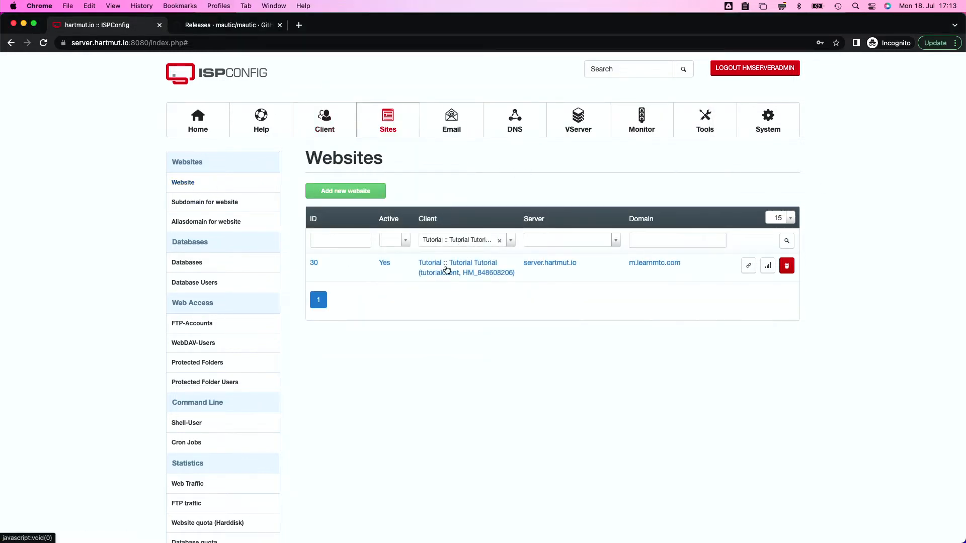
click(476, 271)
drag(435, 325, 567, 328)
key(super+c)
key(ctrl+Up)
Change into the site's document root /var/www/clients/client6/web30 and list its contents
click(602, 402)
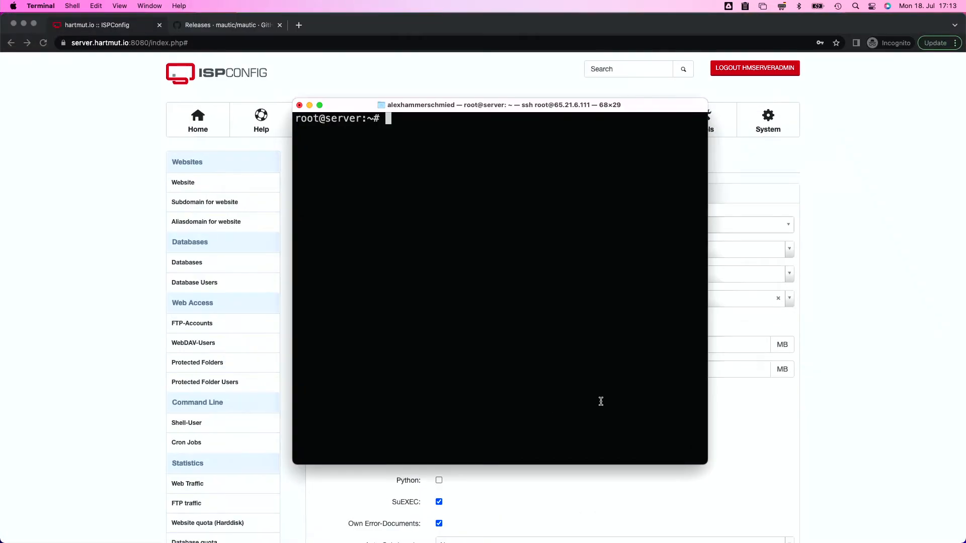
text(cd)
key(super+v)
key(Return)
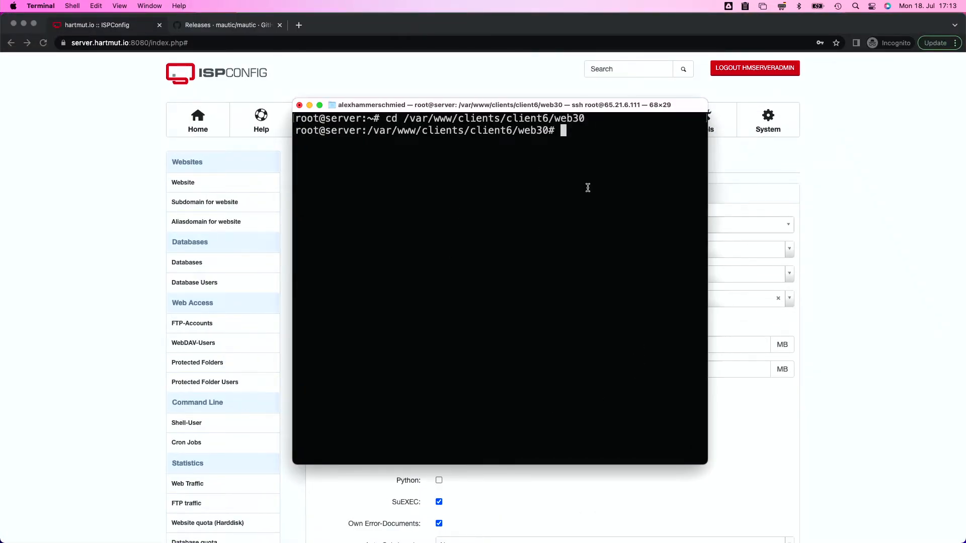
text(ls)
key(Return)
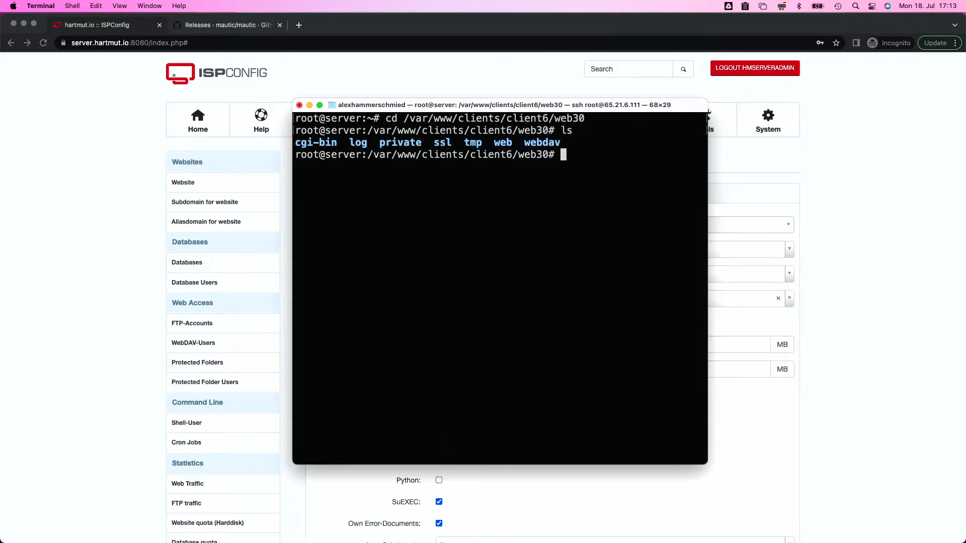
double_click(500, 144)
click(574, 160)
Create a mautic folder inside web and move into it
text(cd web)
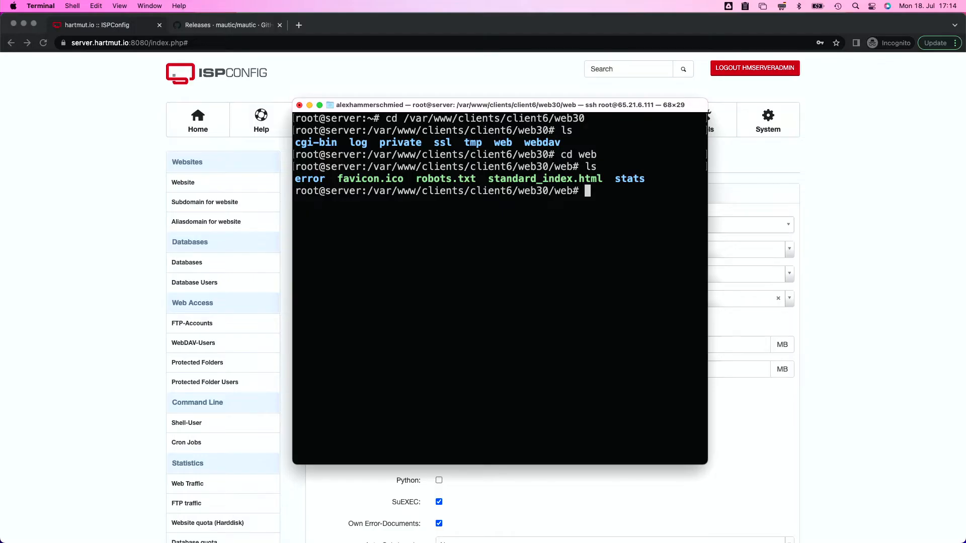
text(mkdir mautic)
key(Return)
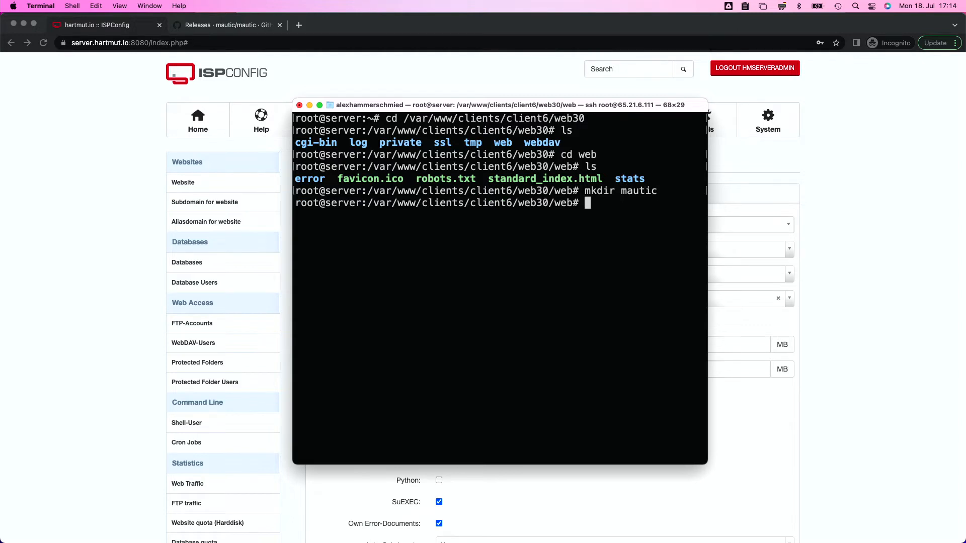
text(ls)
key(Return)
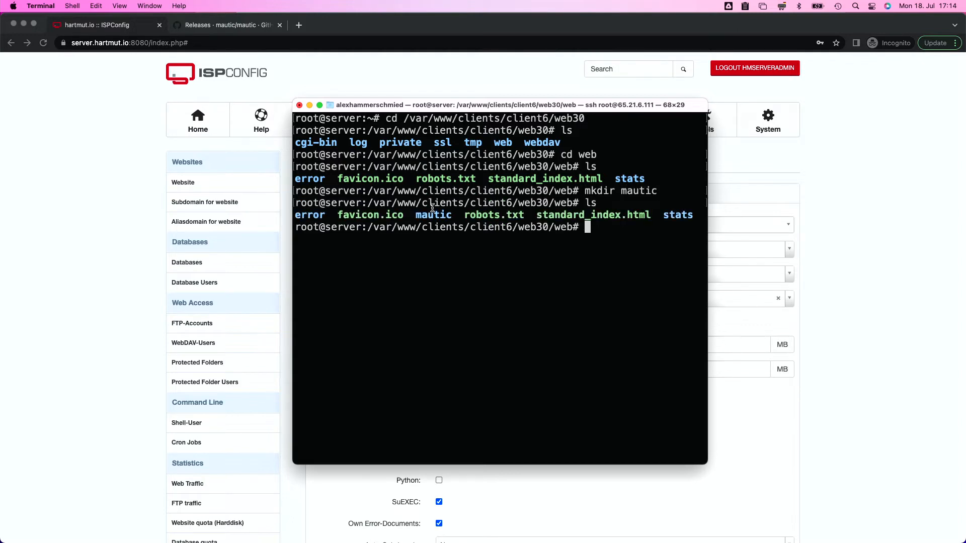
text(cd mautic)
key(Return)
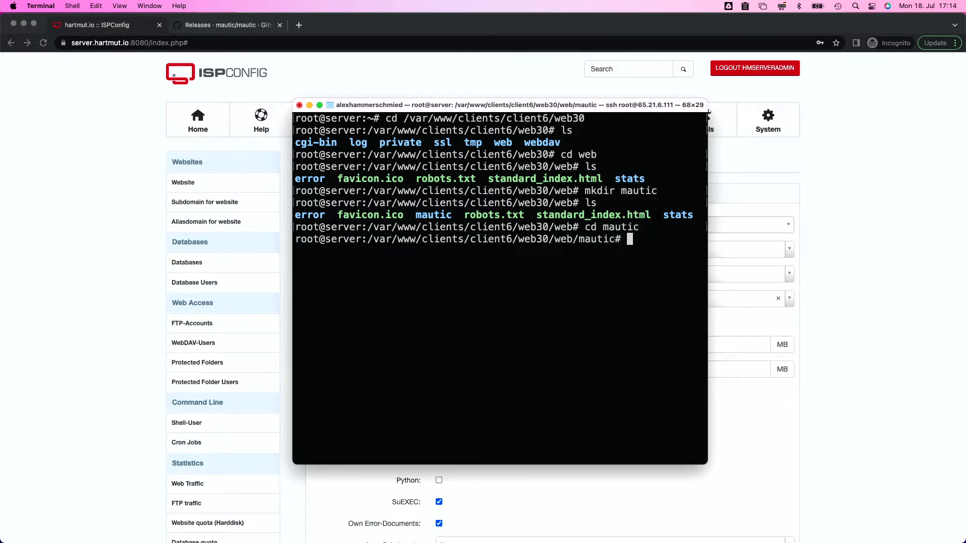
text(ls)
key(Return)
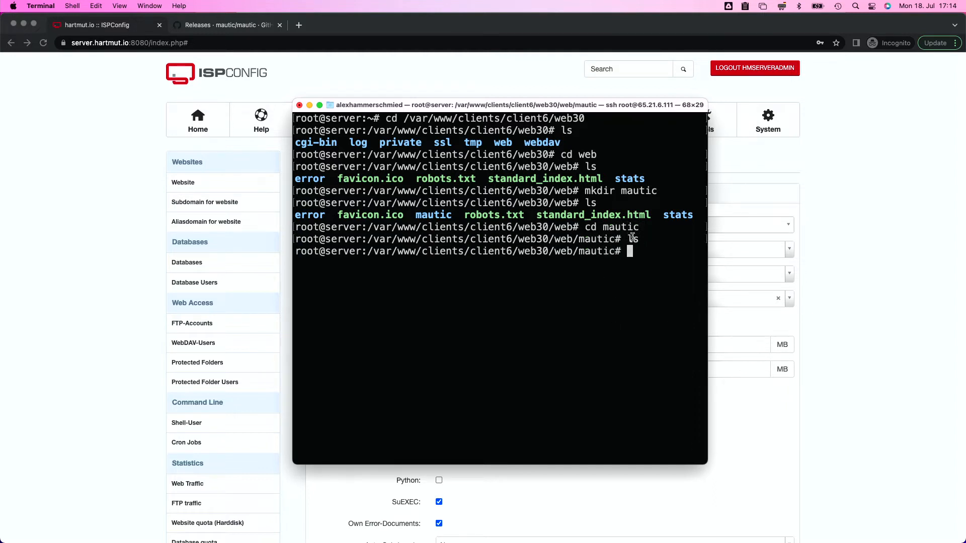
Run wget with the copied GitHub link to download Mautic 4.4.0.zip
text(wegt)
key(BackSpace)
key(BackSpace)
key(BackSpace)
text(get)
click(746, 6)
mouse_move(801, 33)
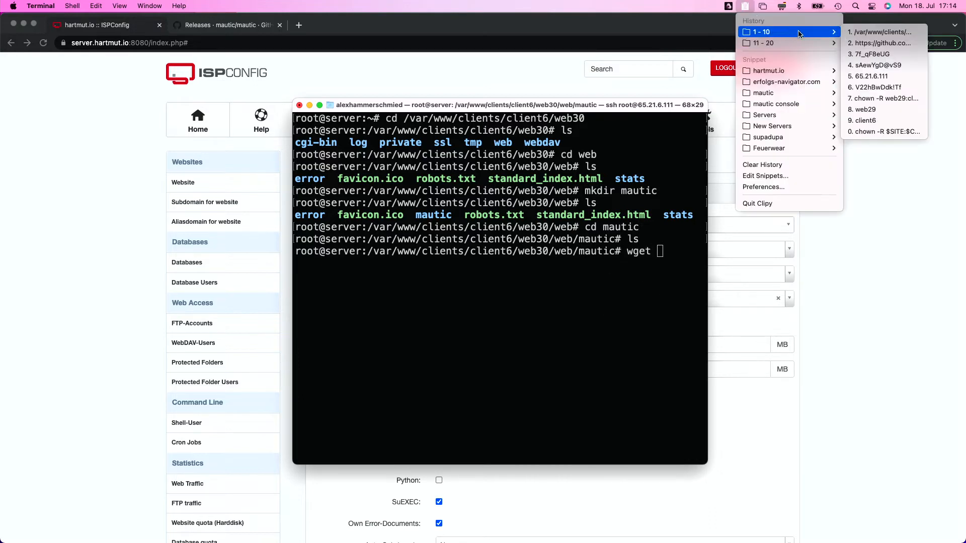
click(874, 44)
key(Return)
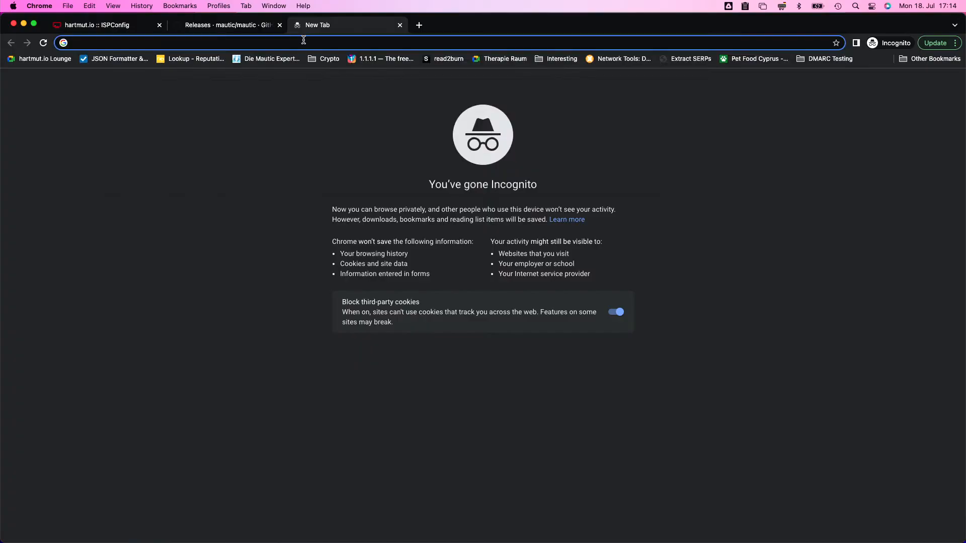
text(m.lea)
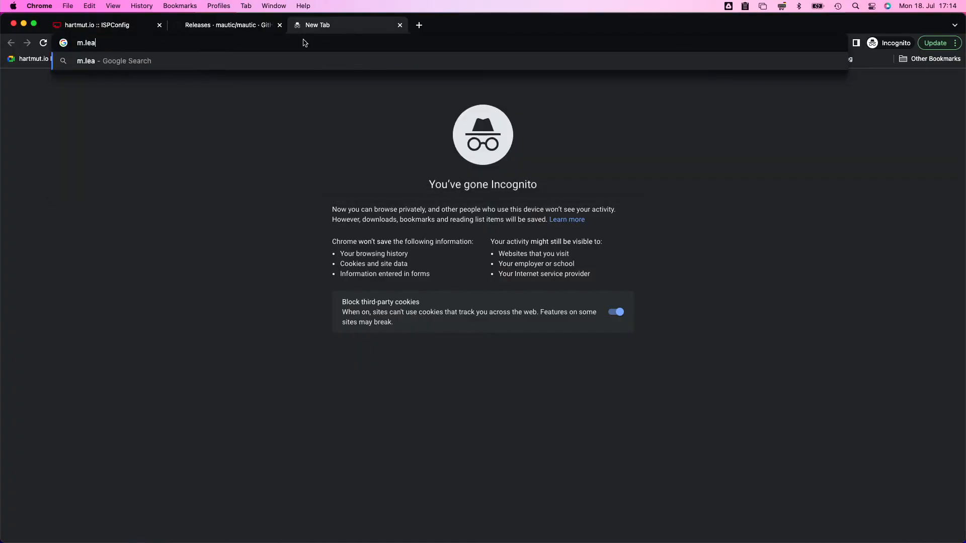
text(rnmtc.com)
Load m.learnmtc.com and confirm it shows the default 'Welcome to your website!' page
key(Return)
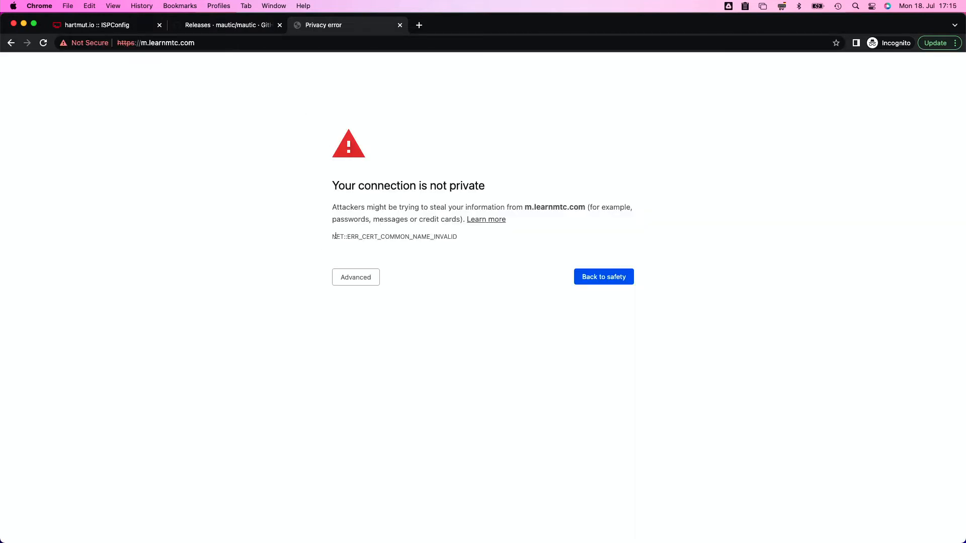
click(101, 26)
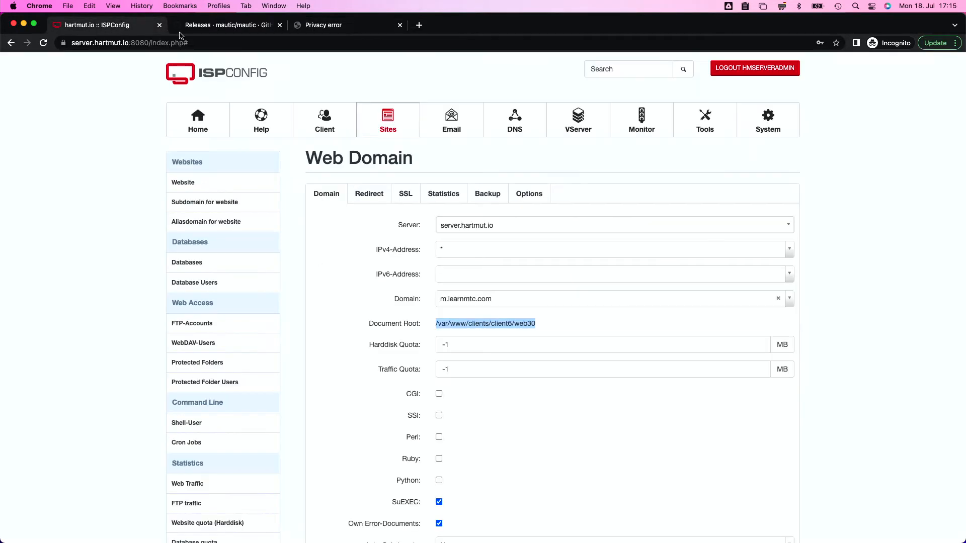
scroll(349, 328, down, 5)
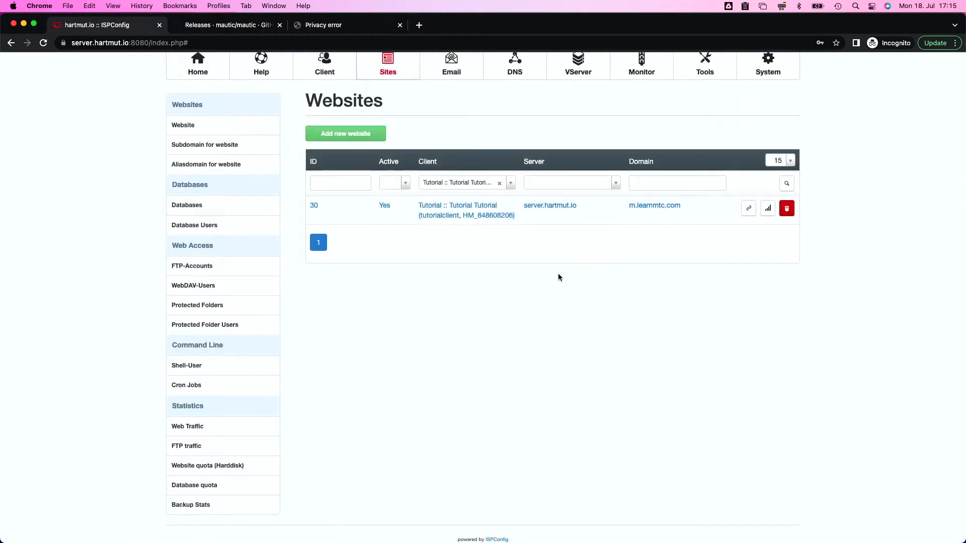
key(ctrl+shift+Tab)
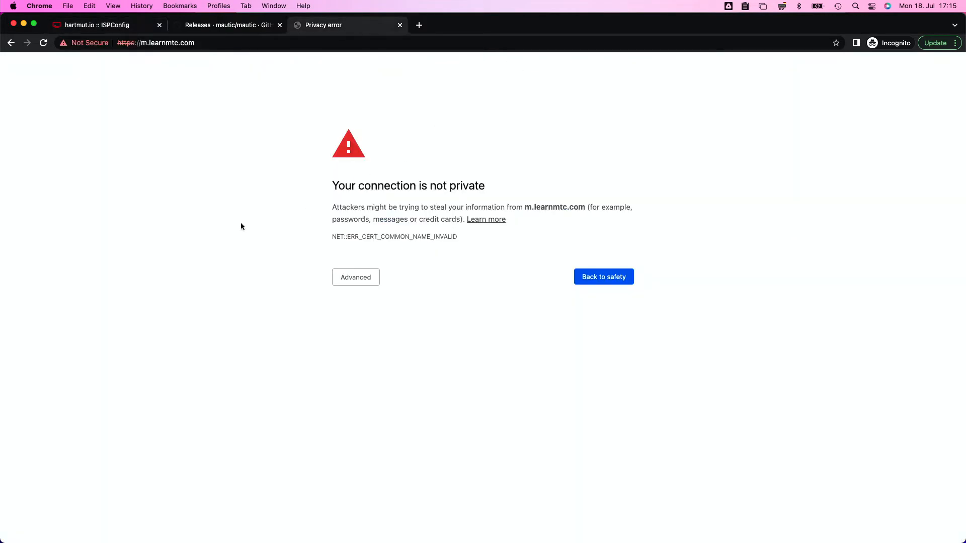
click(96, 26)
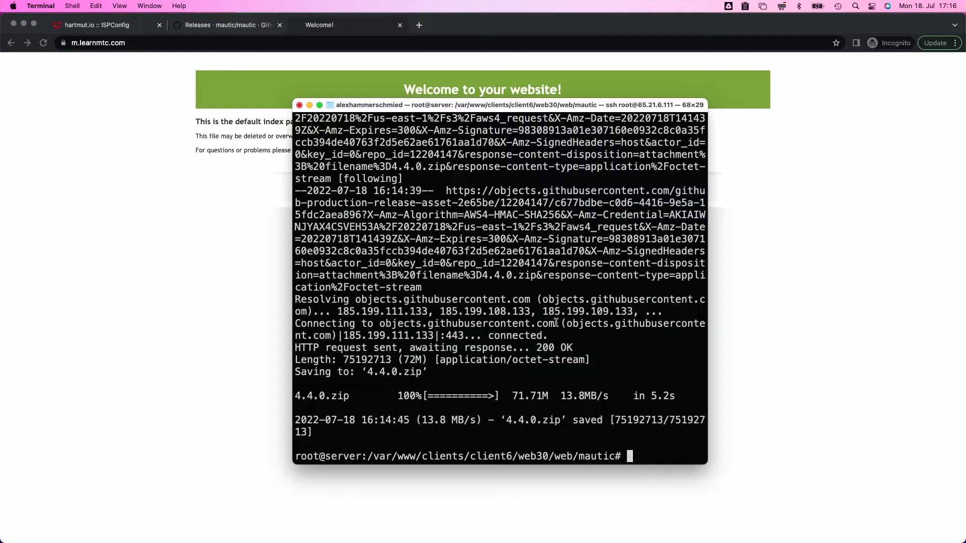
Unzip 4.4.0.zip in the mautic folder and list the extracted files
double_click(564, 457)
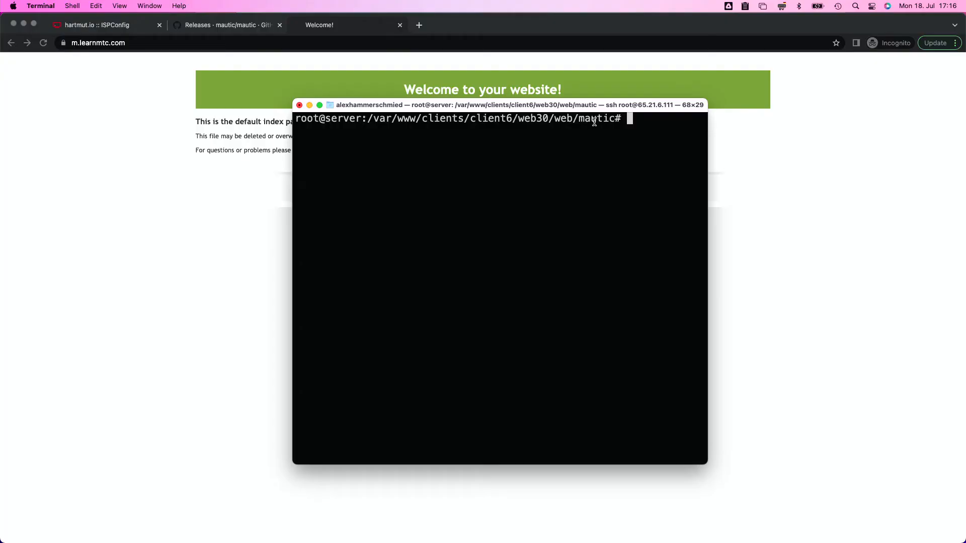
text(ls)
key(Return)
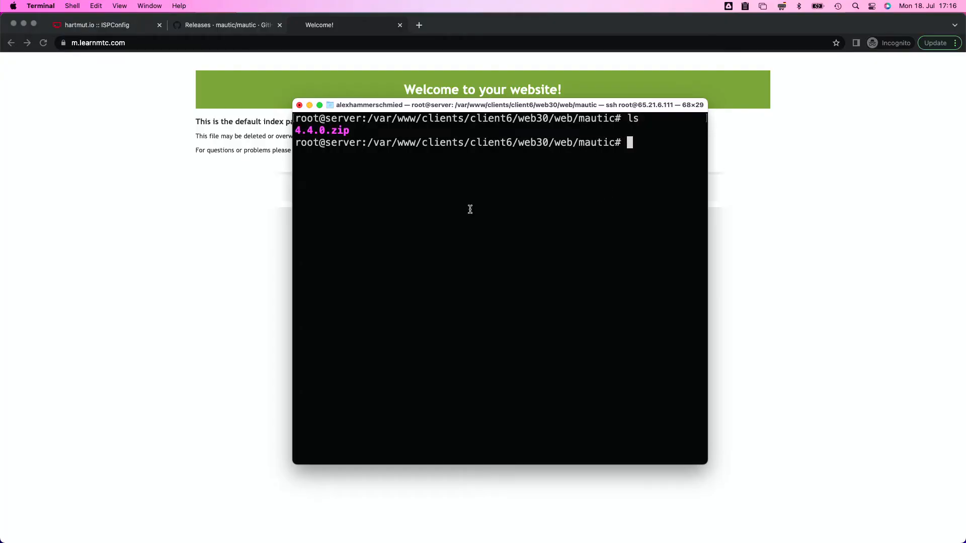
drag(355, 130, 296, 131)
key(cmd+c)
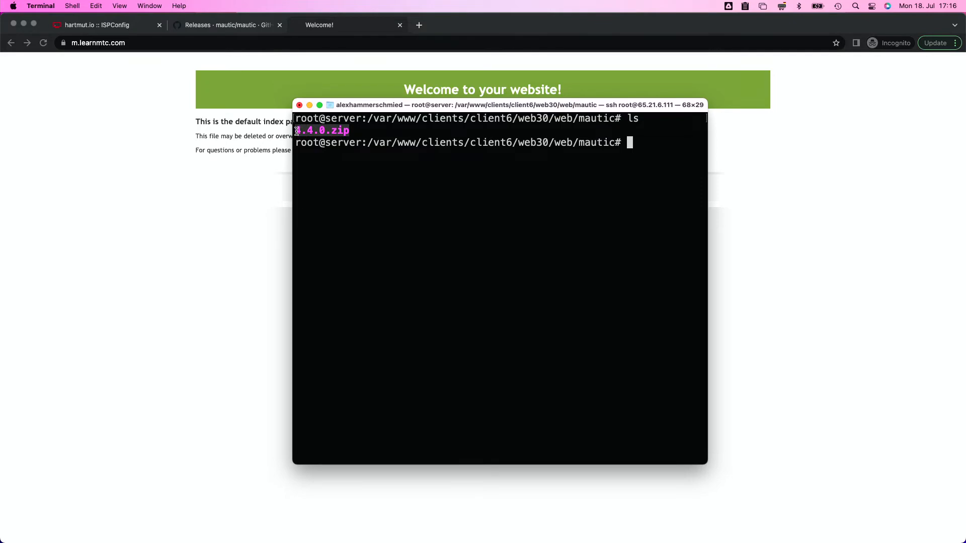
click(296, 131)
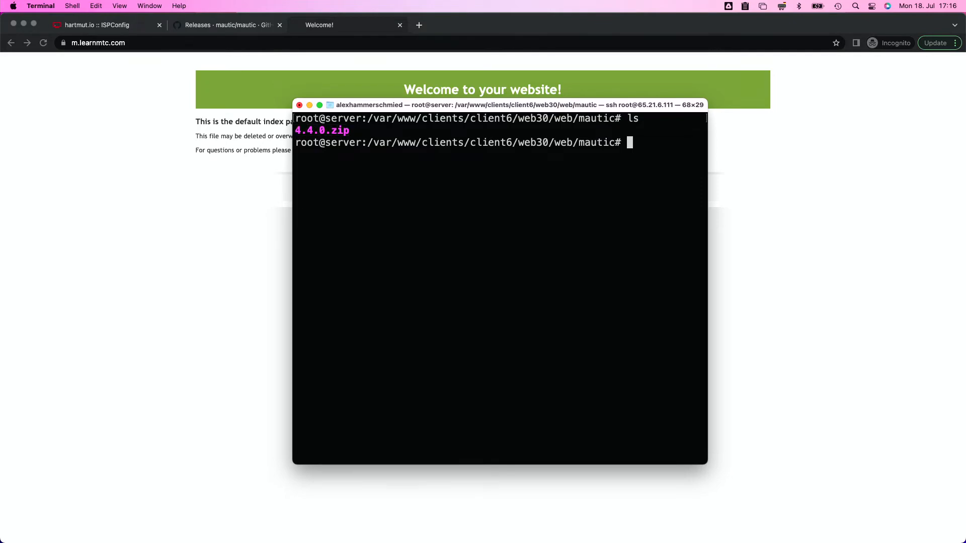
text(unzip)
key(cmd+v)
key(Return)
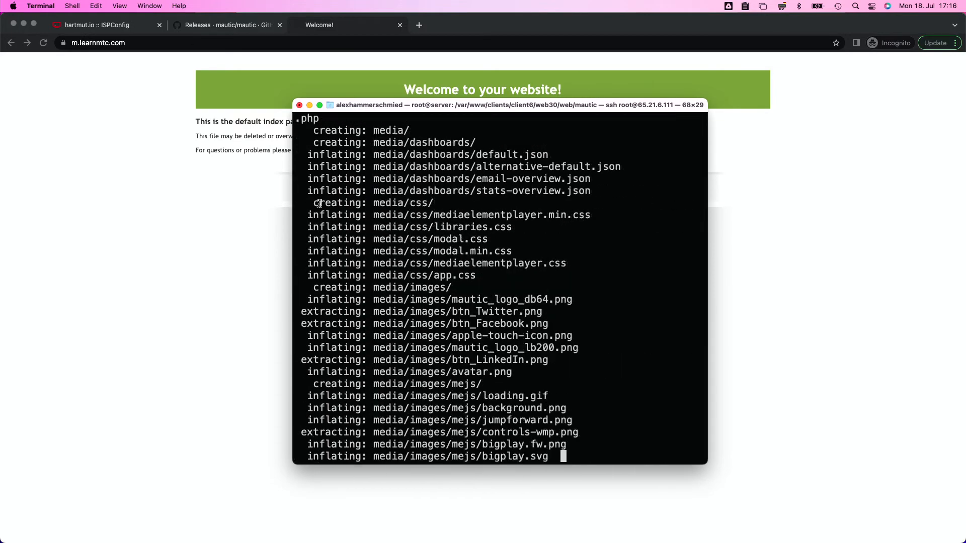
text(ls)
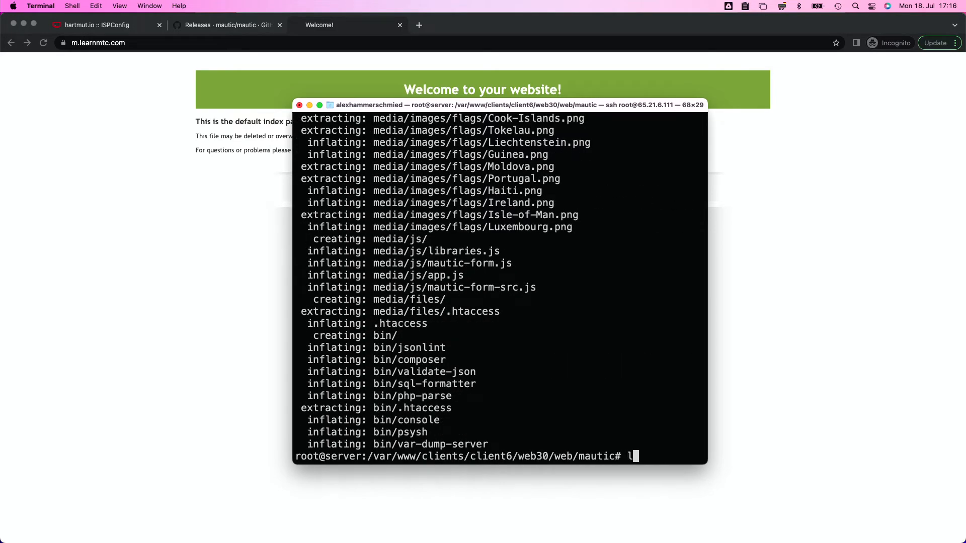
key(Return)
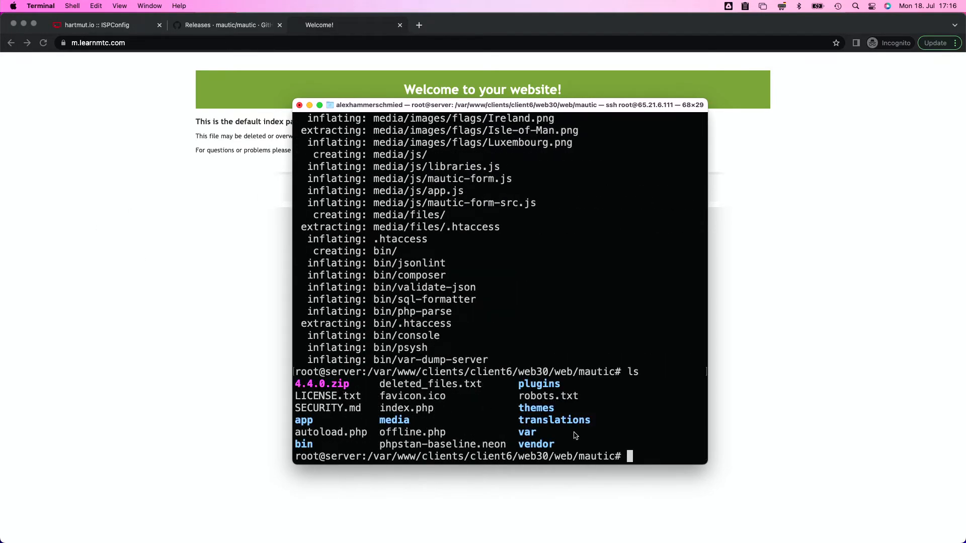
Delete 4.4.0.zip with rm and confirm it is gone
drag(565, 448, 301, 385)
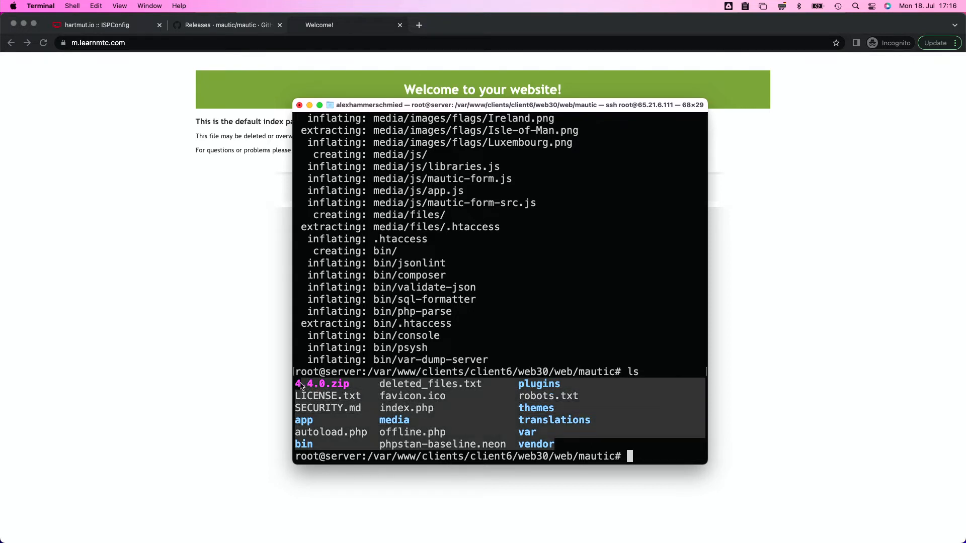
click(348, 390)
text(rm 4.4.0.zip)
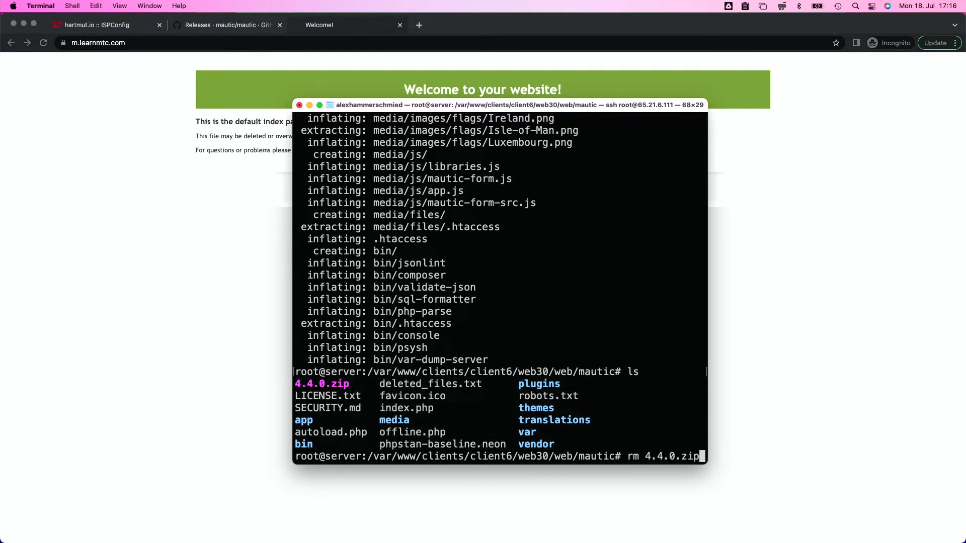
key(Return)
text(ls)
key(Return)
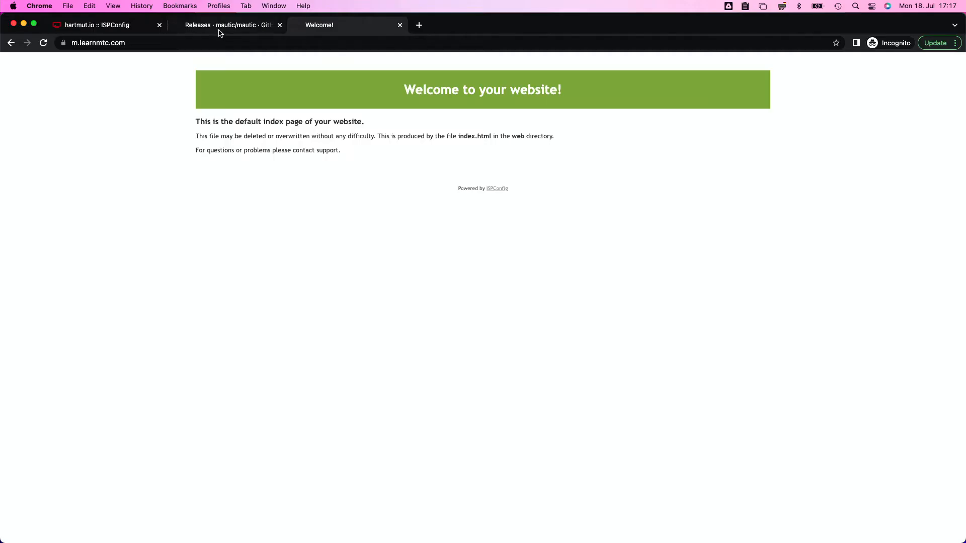
Add the Apache directive DocumentRoot "{DOCROOT}/mautic" in m.learnmtc.com's Options and save
click(108, 26)
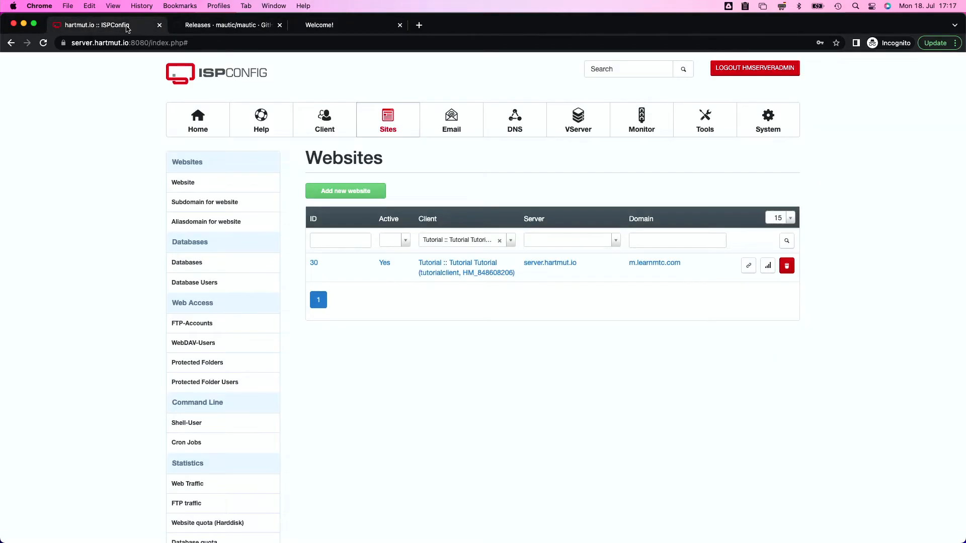
click(478, 266)
click(529, 195)
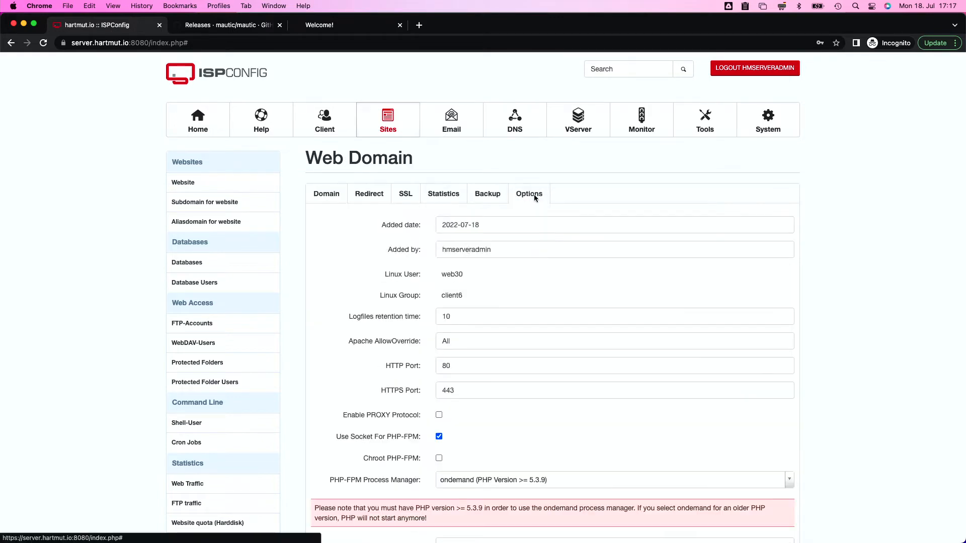
scroll(405, 408, down, 10)
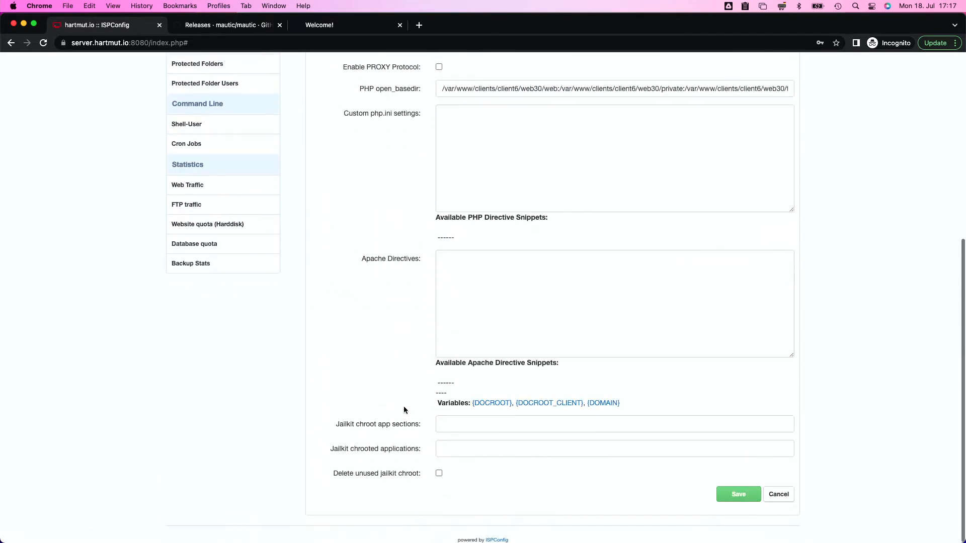
click(477, 259)
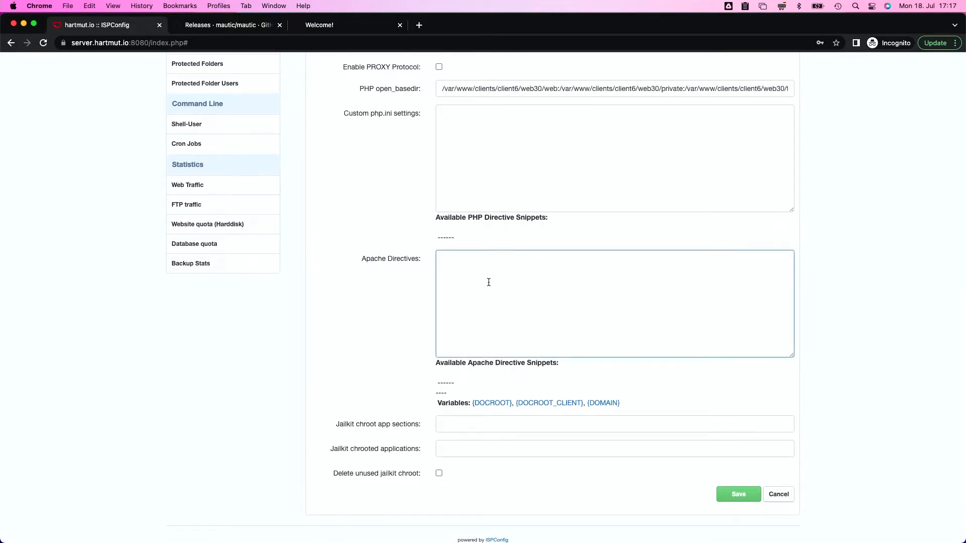
text(Document)
key(BackSpace)
text(Root "{DOCROOT}/mautic")
click(738, 494)
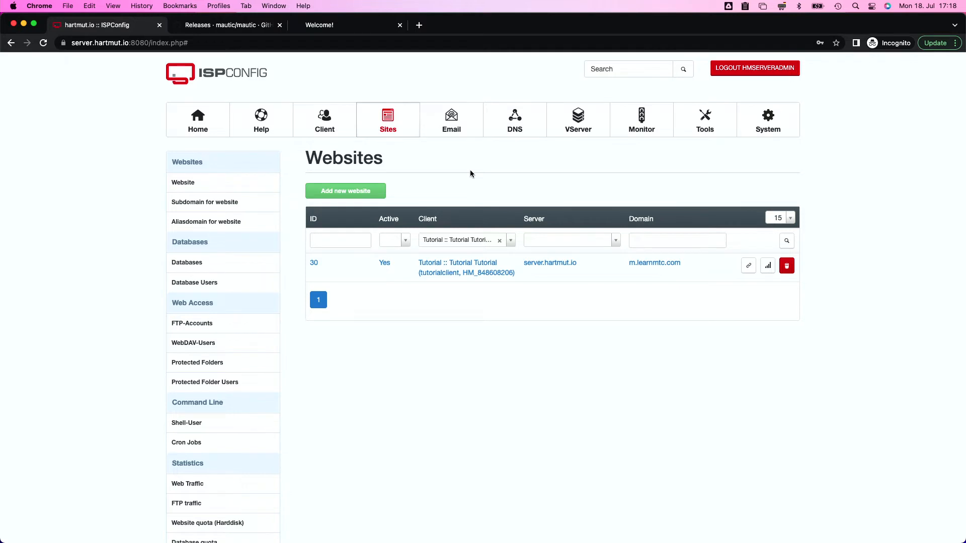
Check the m.learnmtc.com tab, then select web29 in the saved chown command in Atom
click(347, 31)
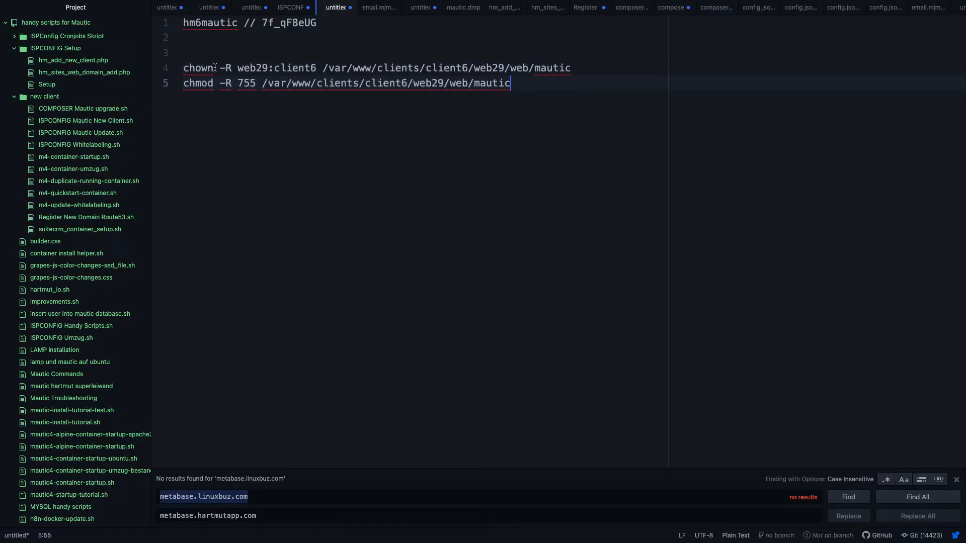
double_click(252, 68)
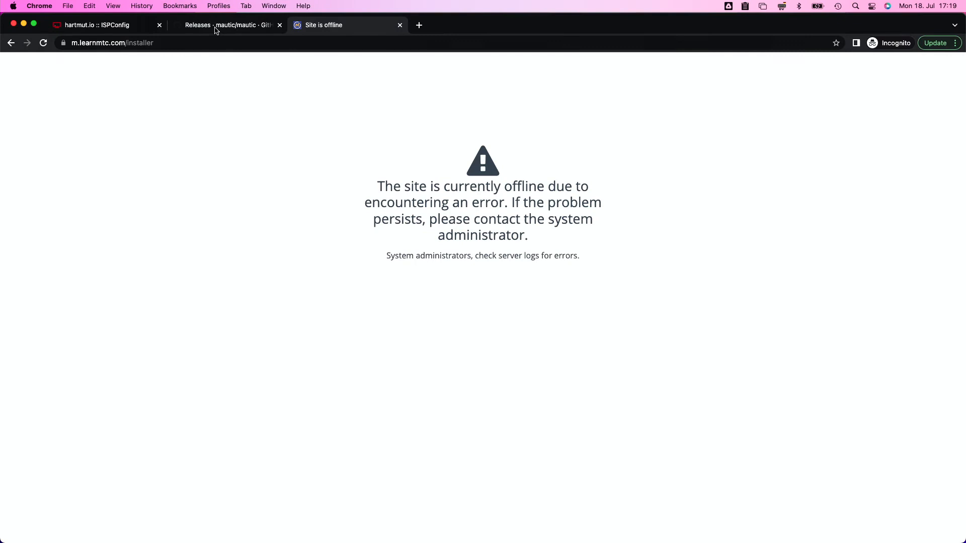
Copy web30 from m.learnmtc.com's document root path in ISPConfig
click(127, 29)
click(476, 265)
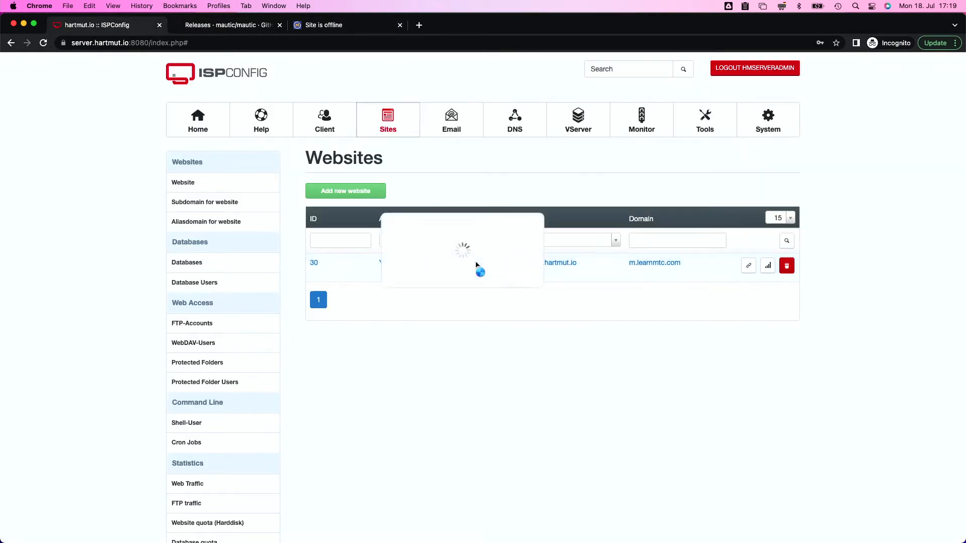
double_click(530, 326)
double_click(496, 326)
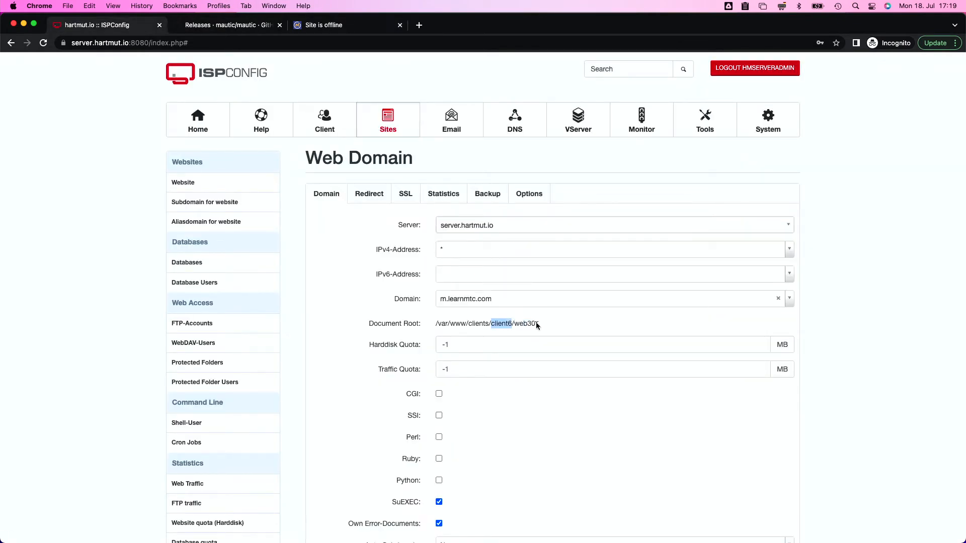
double_click(521, 324)
key(super+c)
Change every web29 to web30 in the Atom chown and chmod commands
key(ctrl+Right)
key(ctrl+Right)
key(super+v)
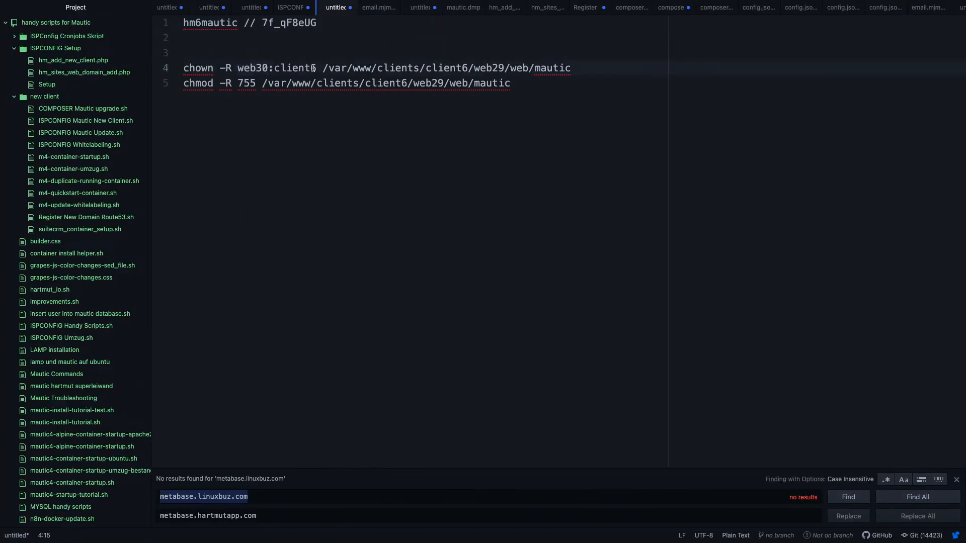
double_click(493, 69)
key(super+v)
double_click(432, 83)
key(super+v)
click(522, 83)
Run the chown web30:client6 and chmod 755 commands on the mautic folder in Terminal
shift+click(185, 68)
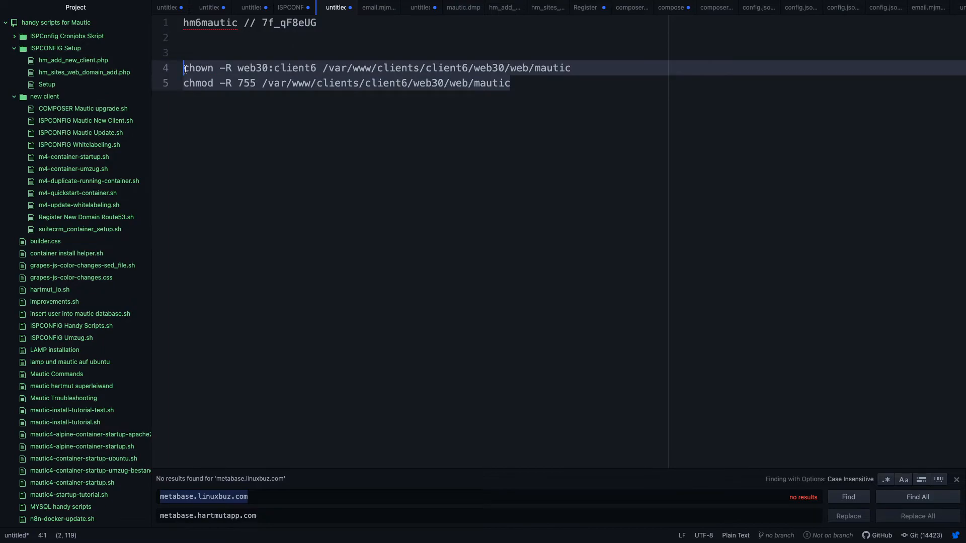
key(ctrl+Left)
key(ctrl+Left)
key(ctrl+Up)
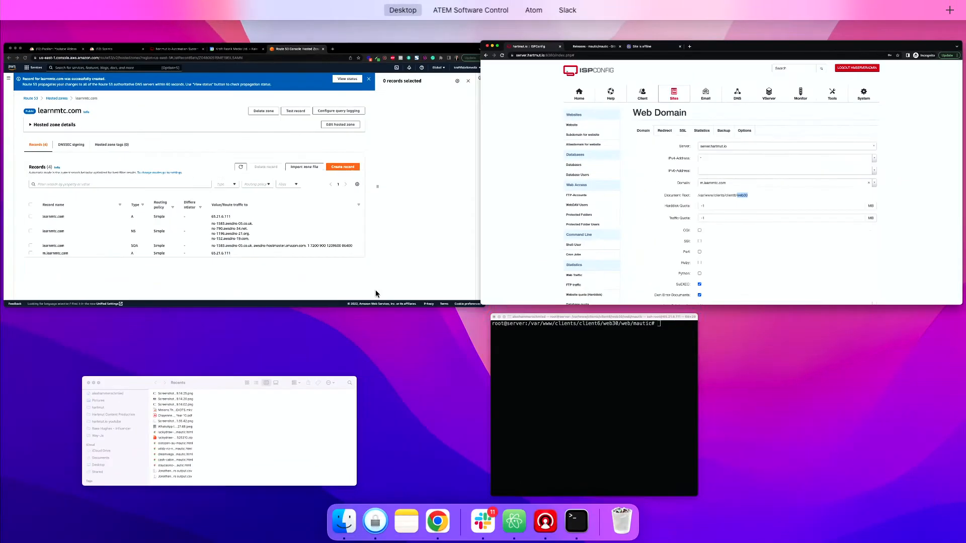
click(579, 442)
key(super+v)
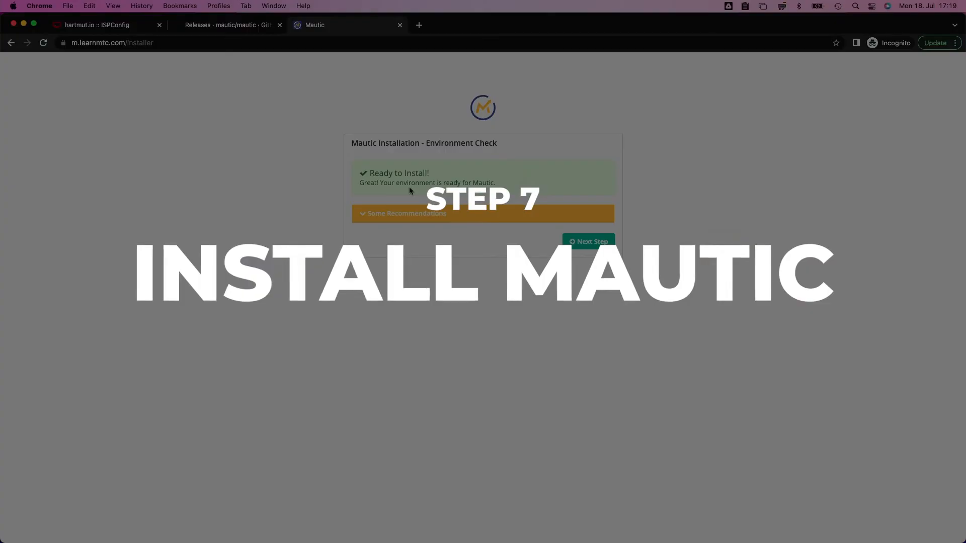
Review the installer's date.timezone and memory_limit 512M recommendations, selecting date.timezone
click(397, 217)
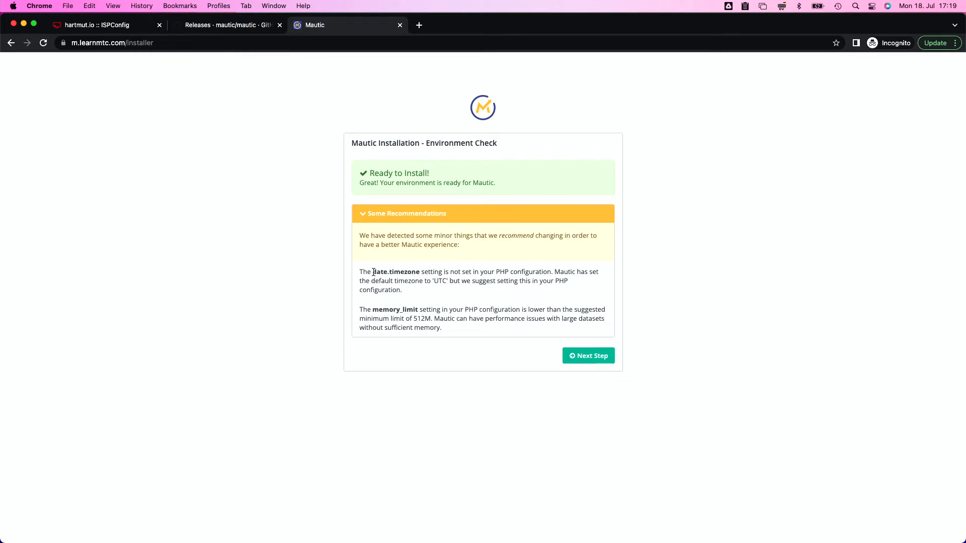
drag(373, 272, 420, 272)
key(super+c)
click(124, 31)
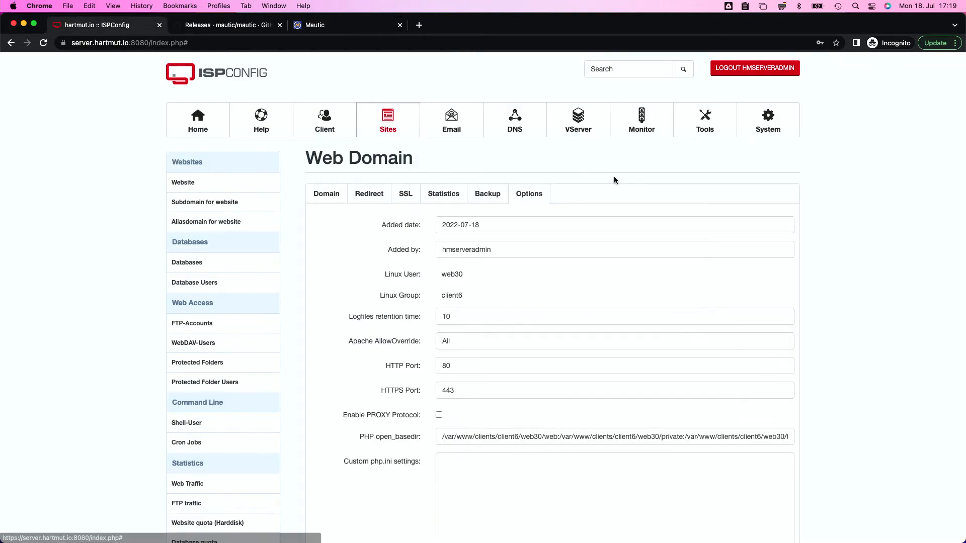
Enter date.timezone = Europe/Berlin and memory_limit = 512M as custom php.ini settings and save
scroll(623, 176, down, 2)
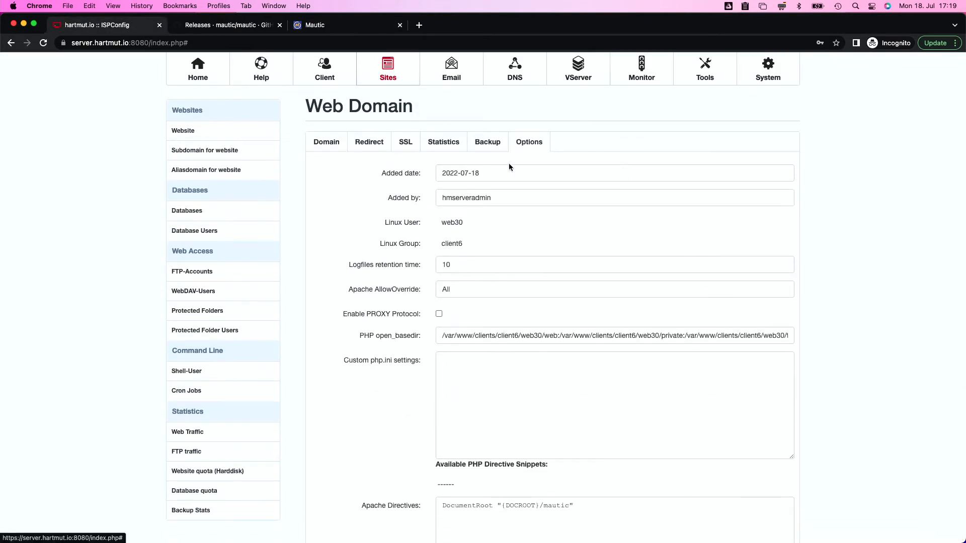
scroll(418, 372, down, 2)
click(466, 328)
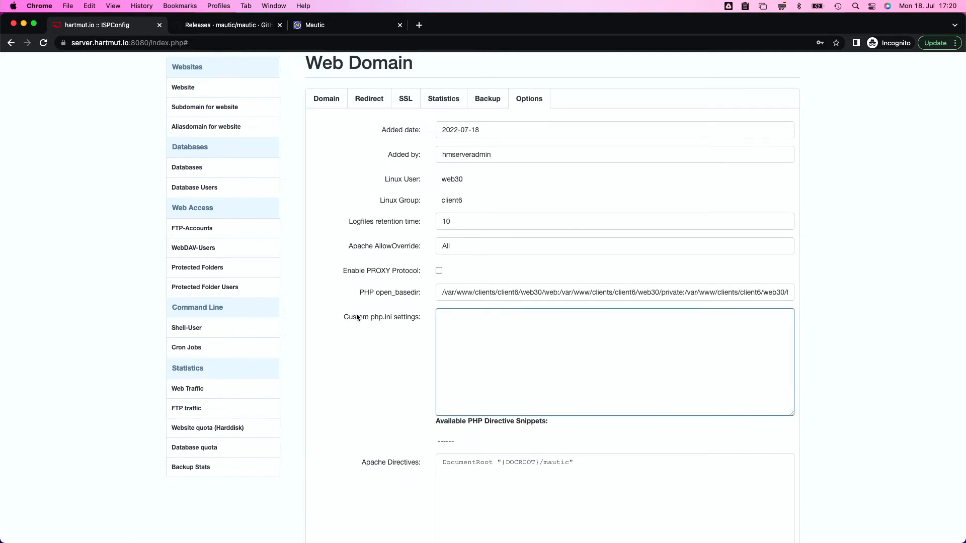
key(super+v)
text(= 512M)
key(Return)
text(memory_limit = 512)
double_click(506, 317)
key(BackSpace)
scroll(372, 246, down, 5)
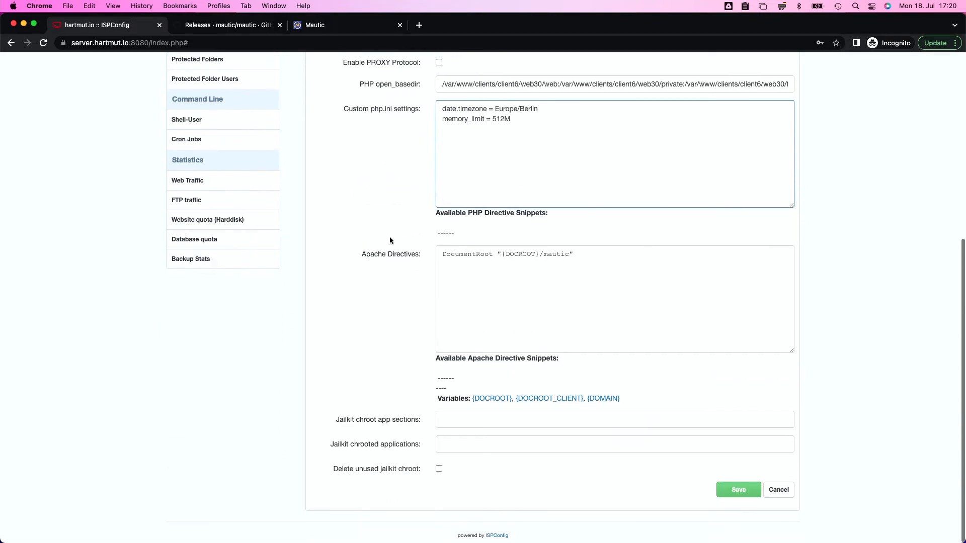
click(737, 494)
Run server.php in the terminal to apply the new settings now, then clear the output
key(super+Tab)
key(Up)
key(Up)
key(Up)
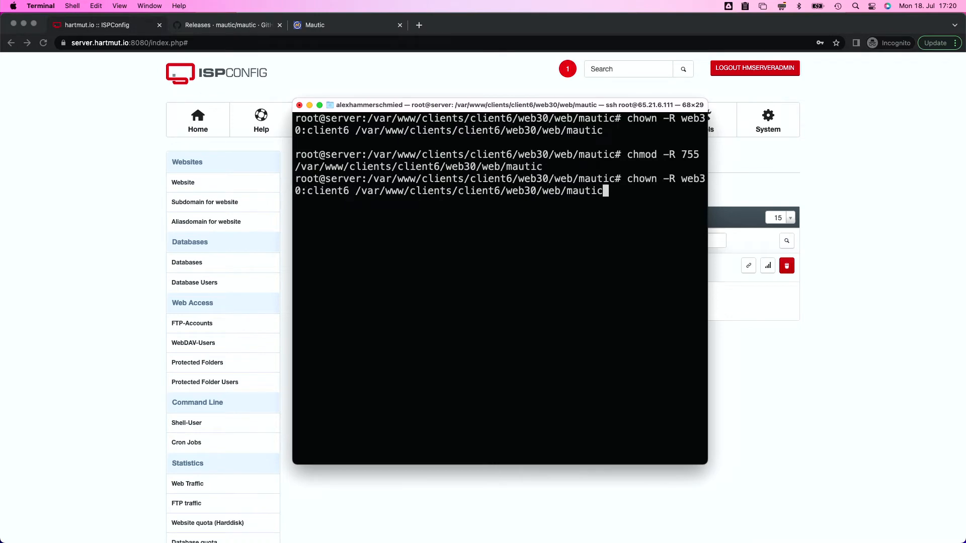
key(Up)
key(Return)
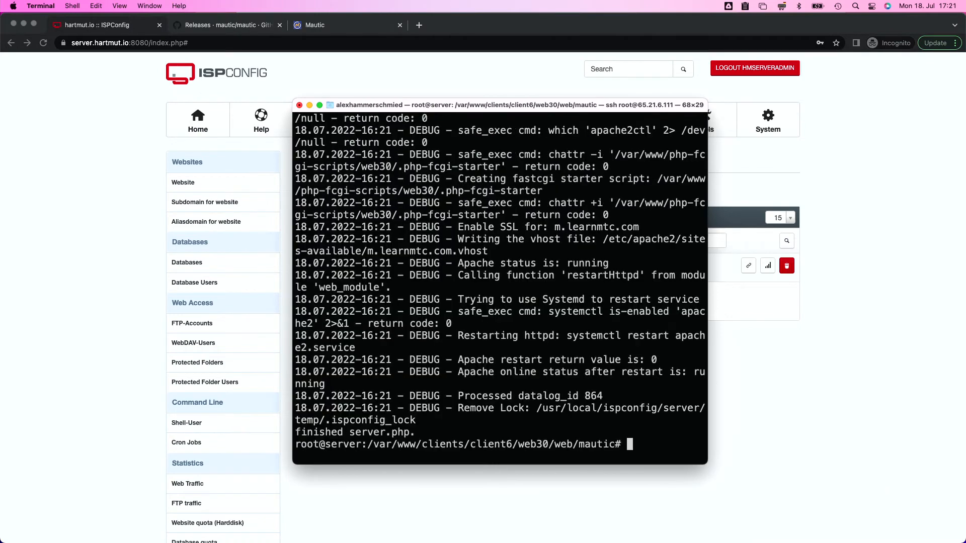
text(clear)
key(Return)
key(super+Tab)
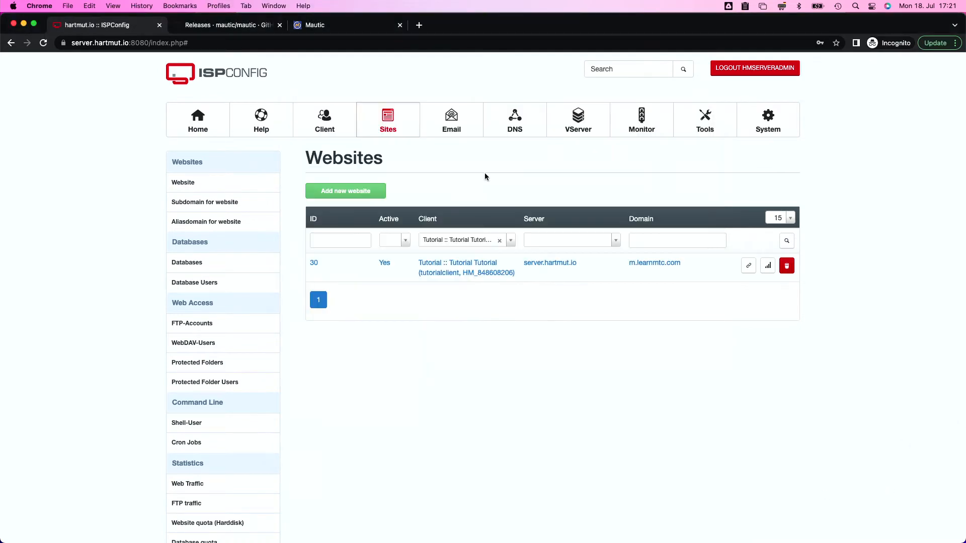
Enter hm6mautic as the database name and username, and set Backup existing tables to No
key(super+3)
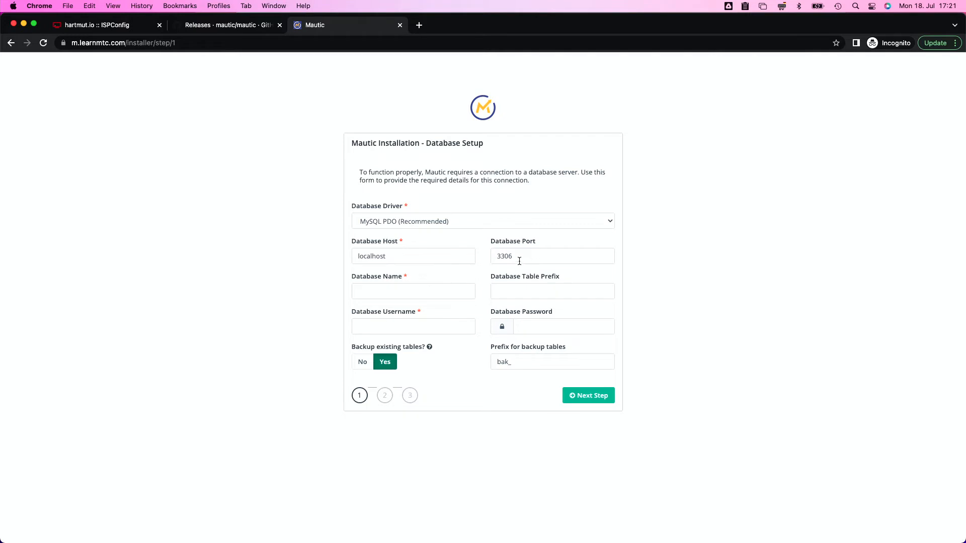
click(368, 292)
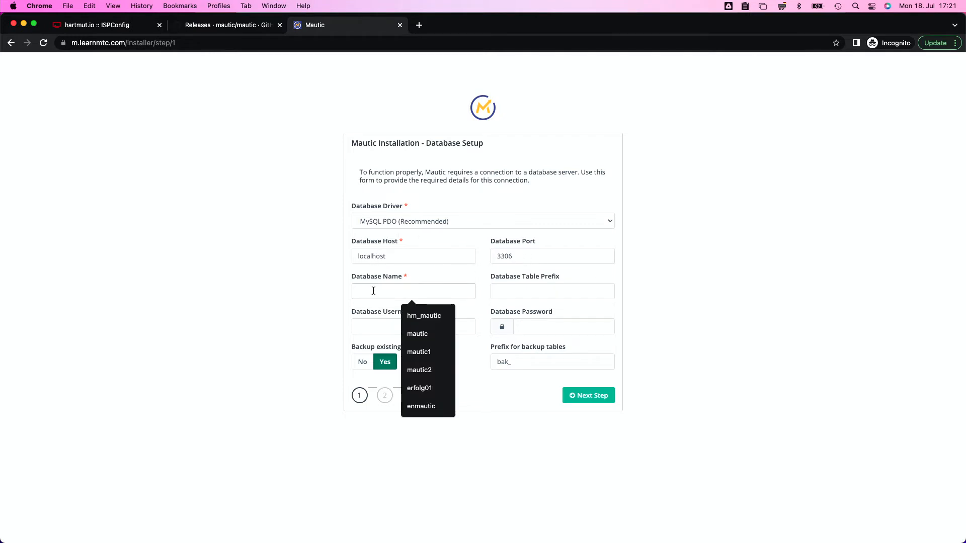
text(hm6mautic)
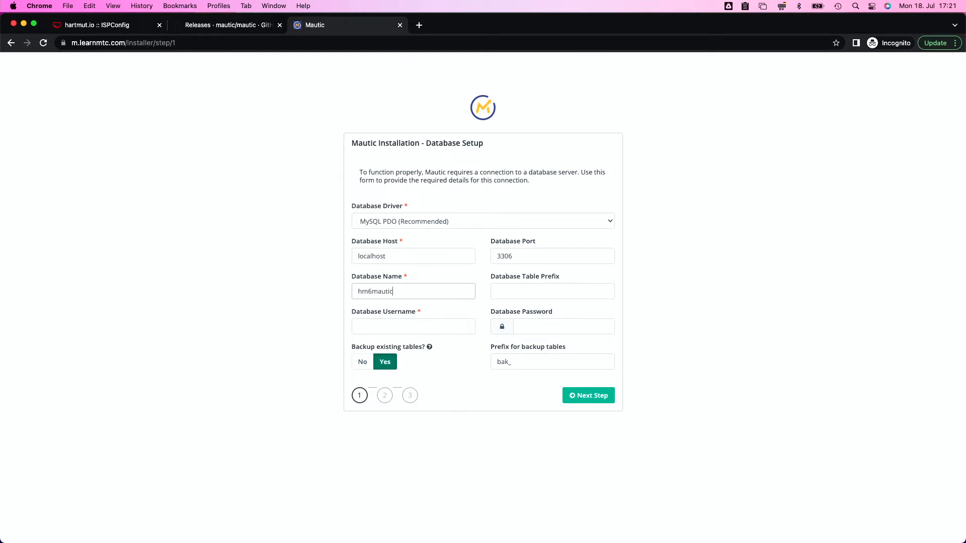
click(375, 327)
text(hm)
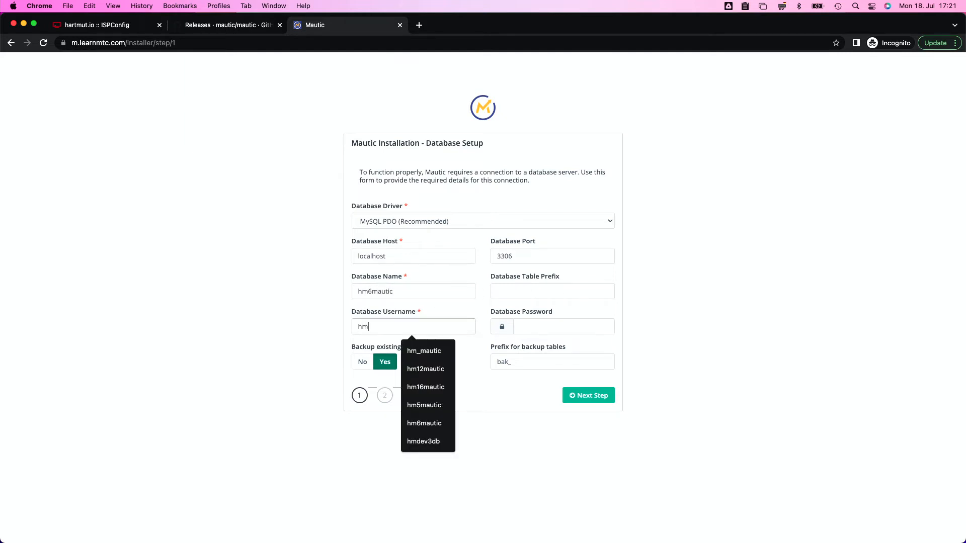
text(6mautic)
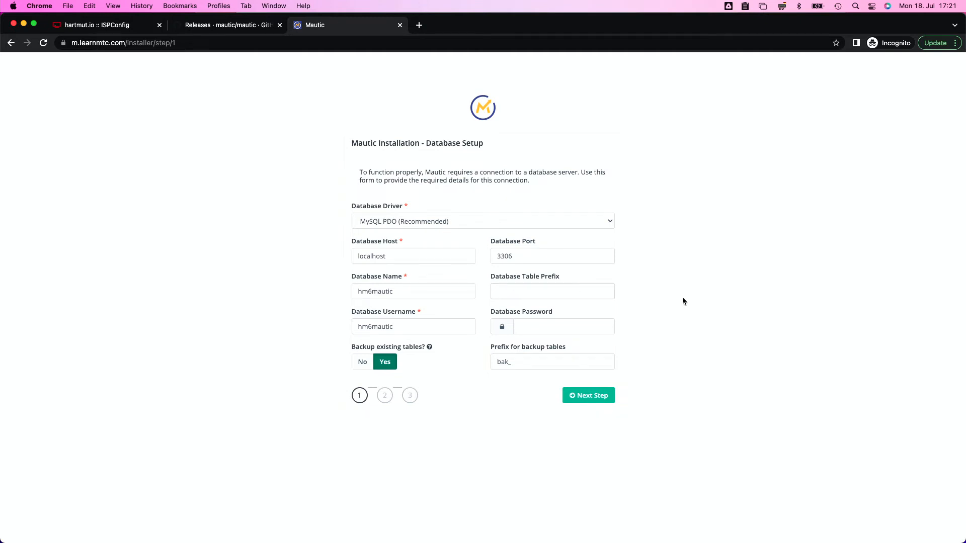
click(360, 371)
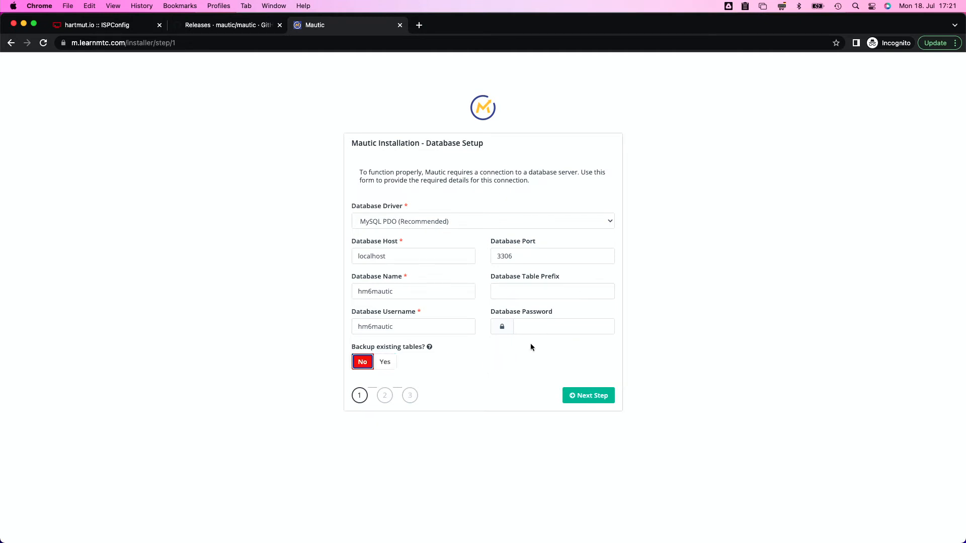
Fill in the database password from the notes file and submit the database step
click(531, 328)
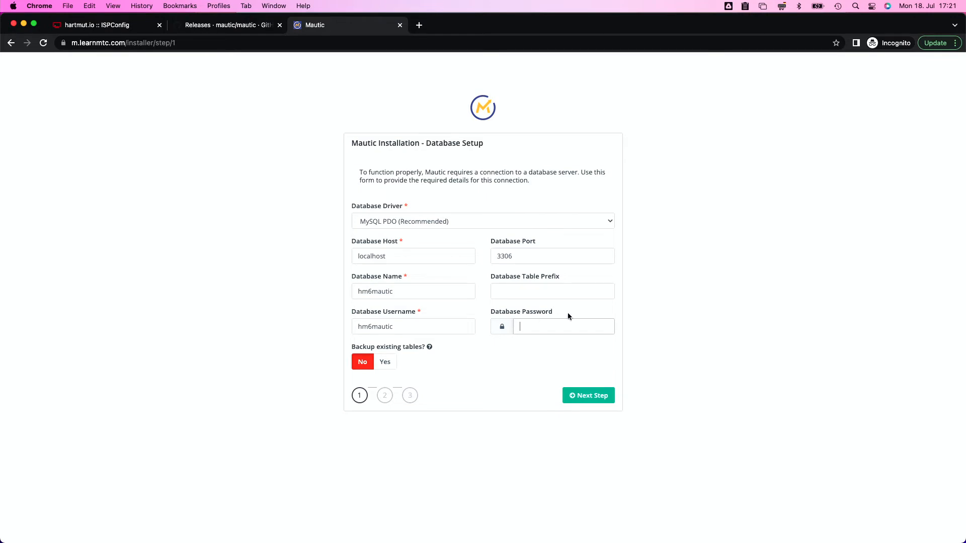
key(ctrl+Right)
key(ctrl+Right)
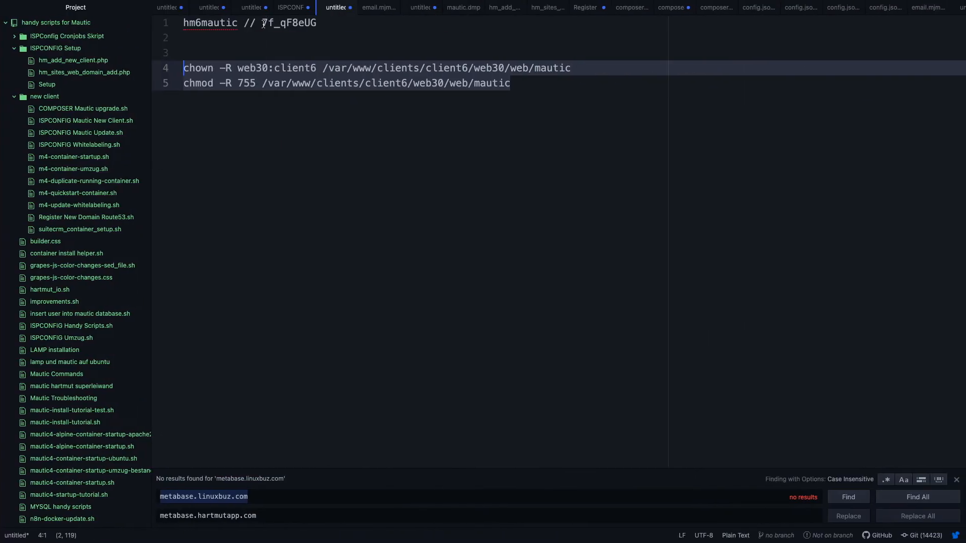
drag(263, 24, 316, 23)
key(ctrl+Left)
key(ctrl+Left)
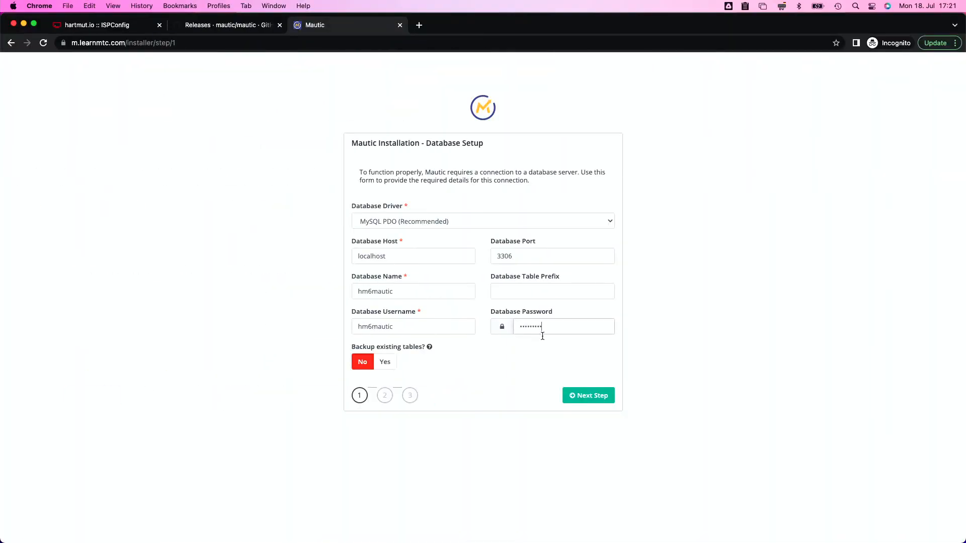
click(601, 393)
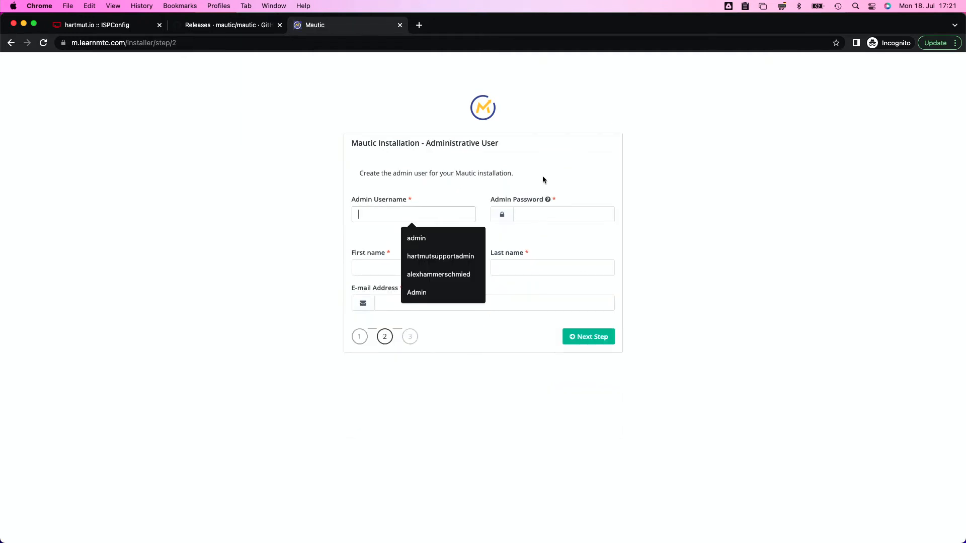
Complete the admin account's password, first name and e-mail address, then submit them
text(admin)
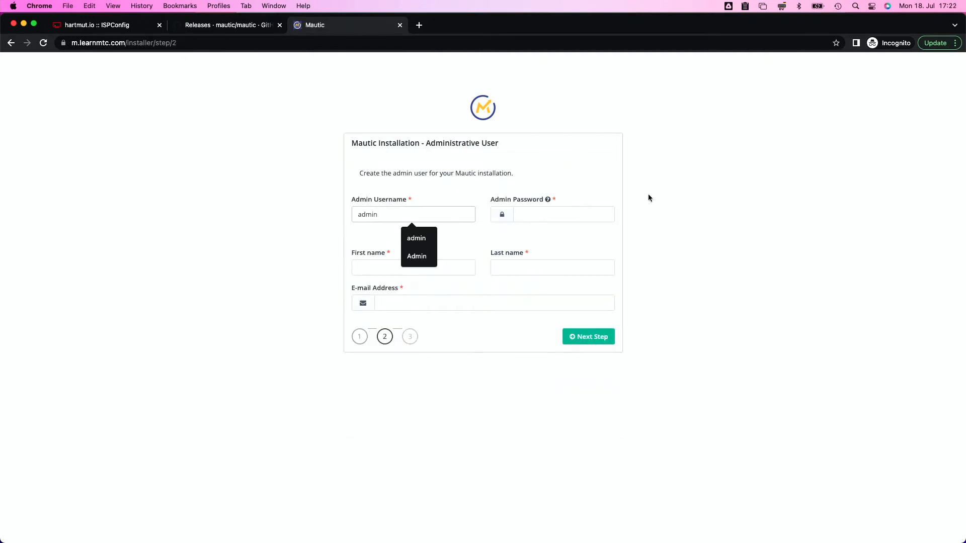
click(551, 213)
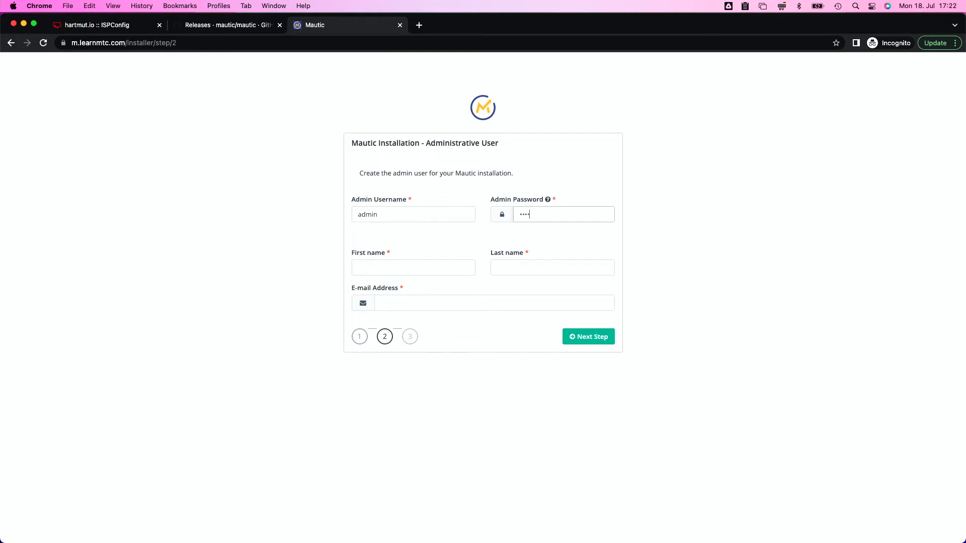
click(410, 272)
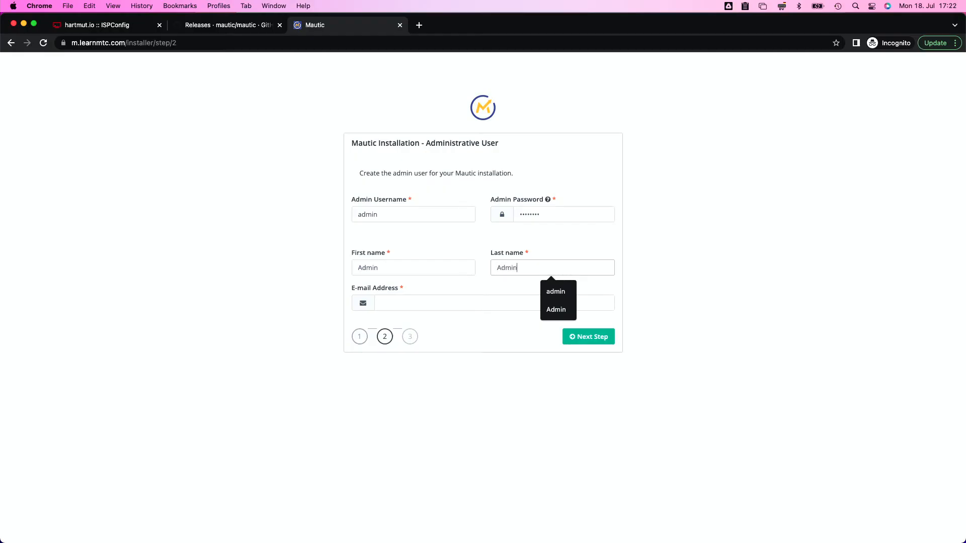
click(434, 302)
text(admin)
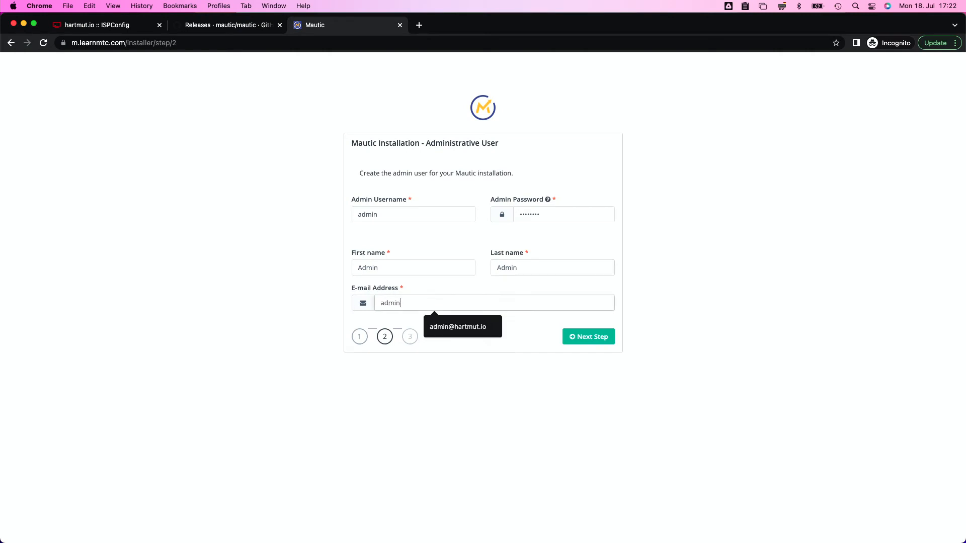
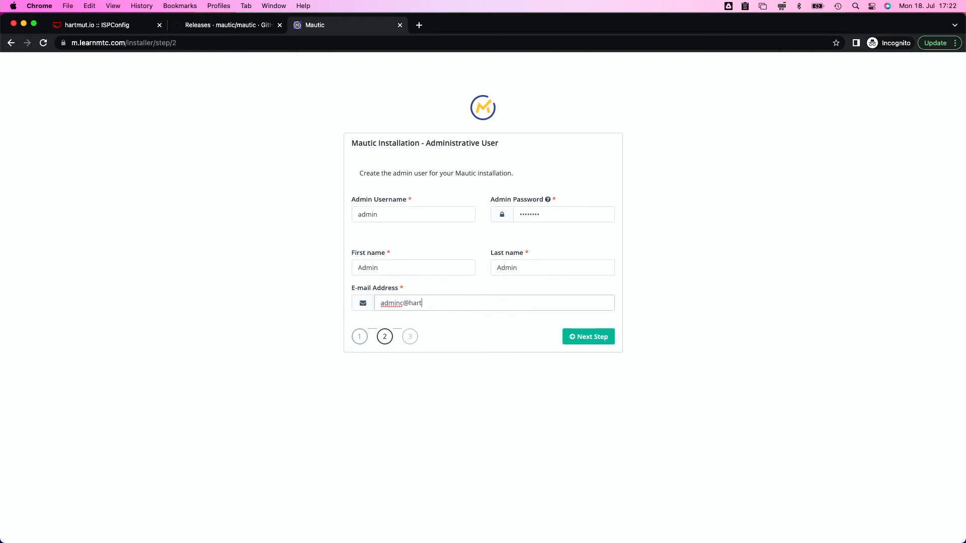
click(589, 336)
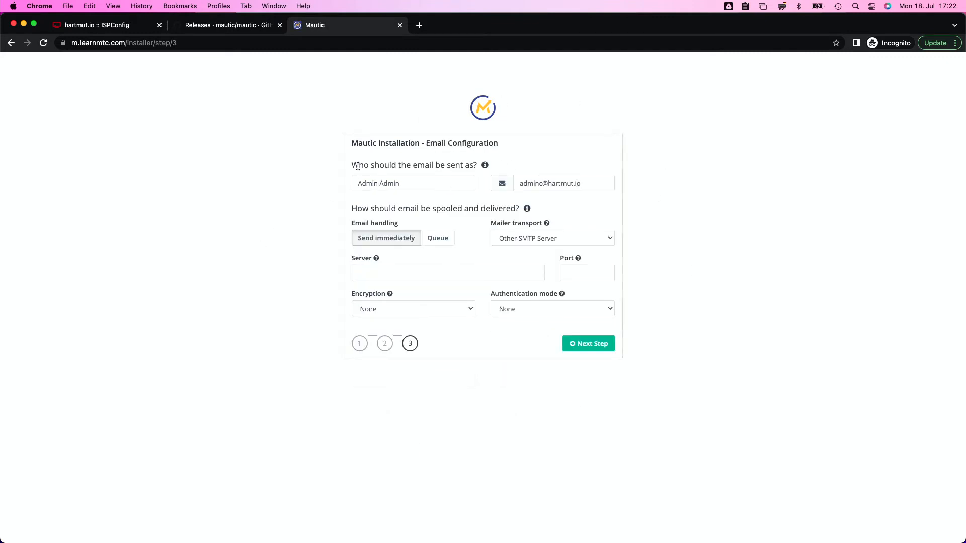
Overwrite the default sender name and change the sender e-mail to a learnmtc.com address
triple_click(418, 182)
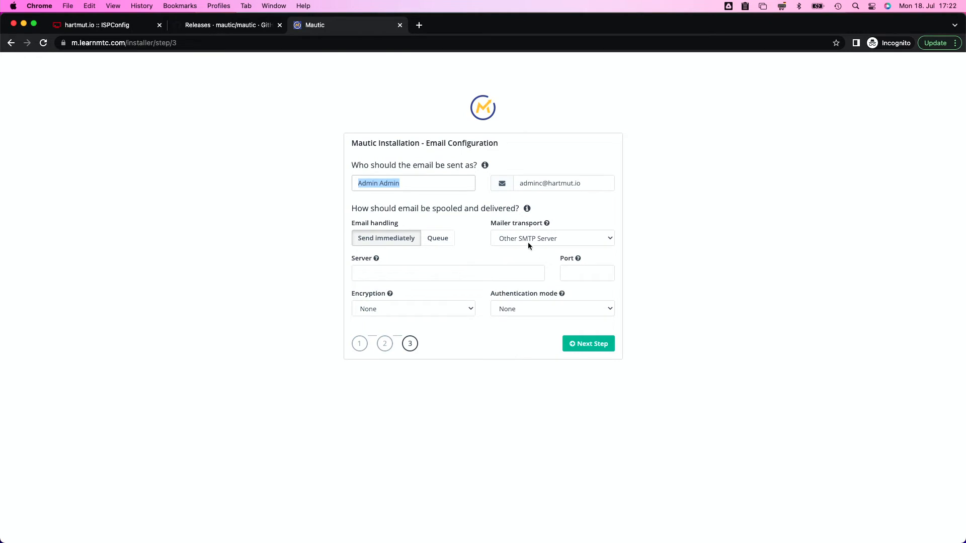
click(557, 241)
text(Alex from learnmtc.com)
double_click(527, 184)
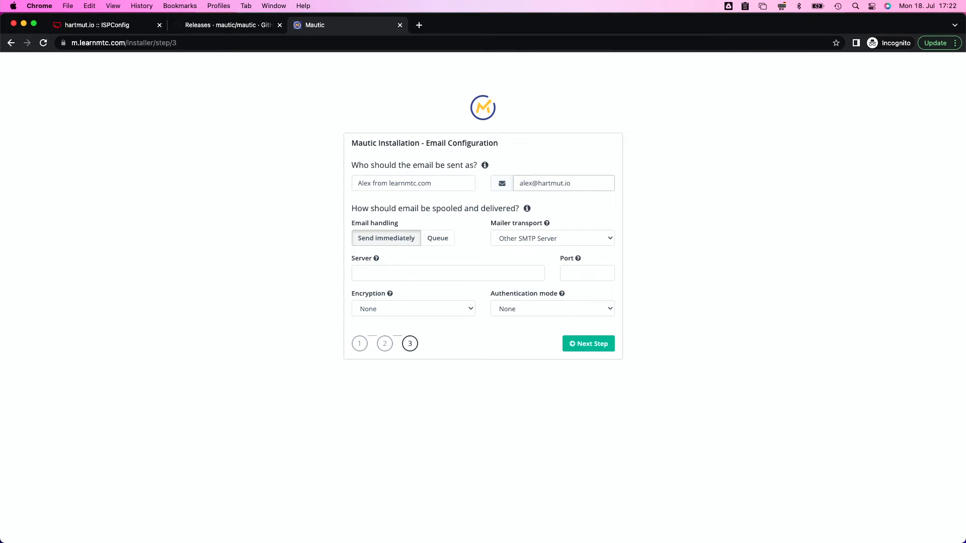
key(Delete)
key(Delete)
key(Delete)
key(Delete)
key(Delete)
key(Delete)
key(Delete)
key(Delete)
key(Delete)
key(Delete)
key(Delete)
drag(538, 185, 695, 189)
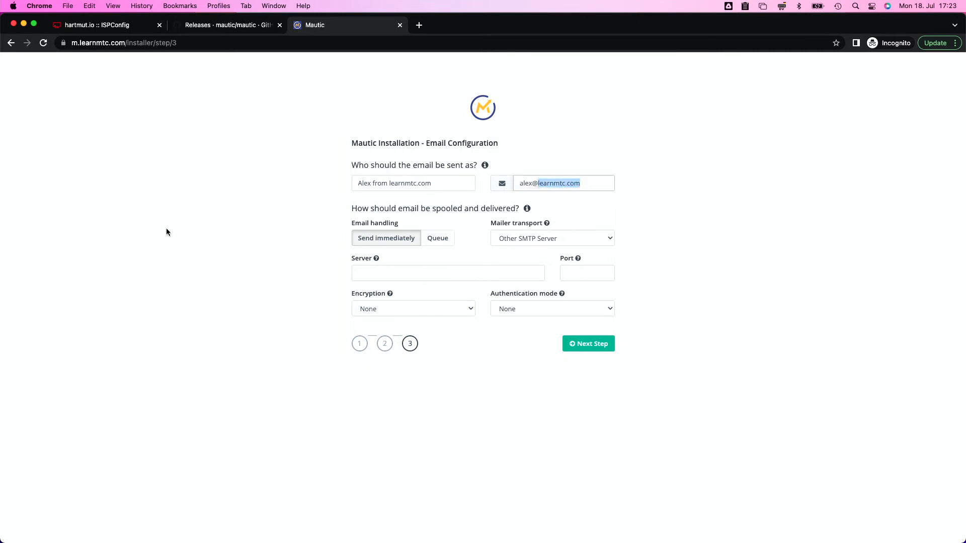
click(98, 25)
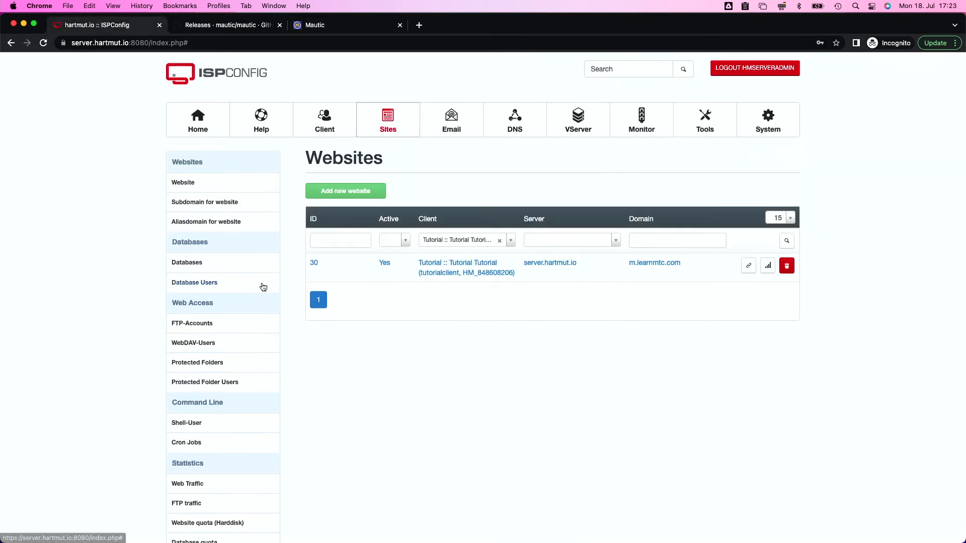
Create a new mail domain for learnmtc.com in the Email section and save it
click(452, 121)
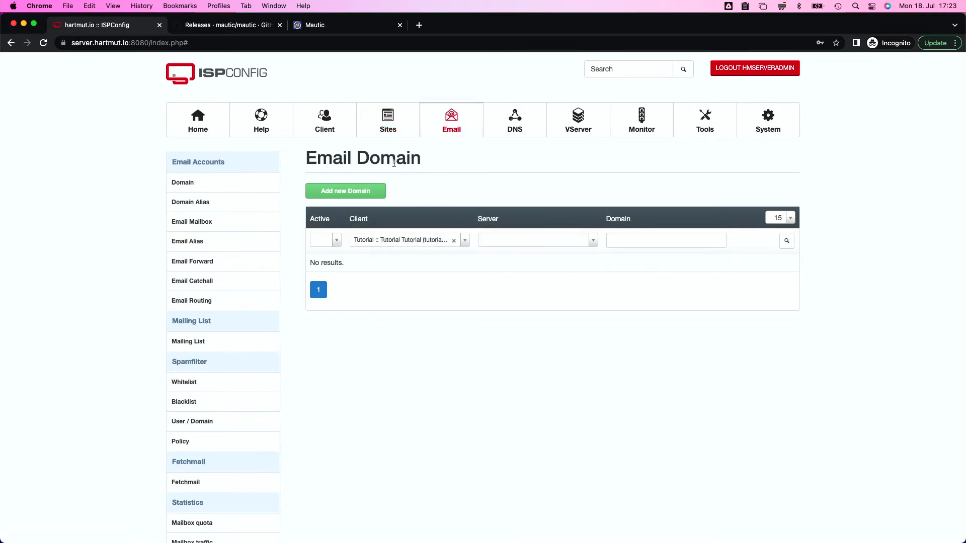
click(345, 191)
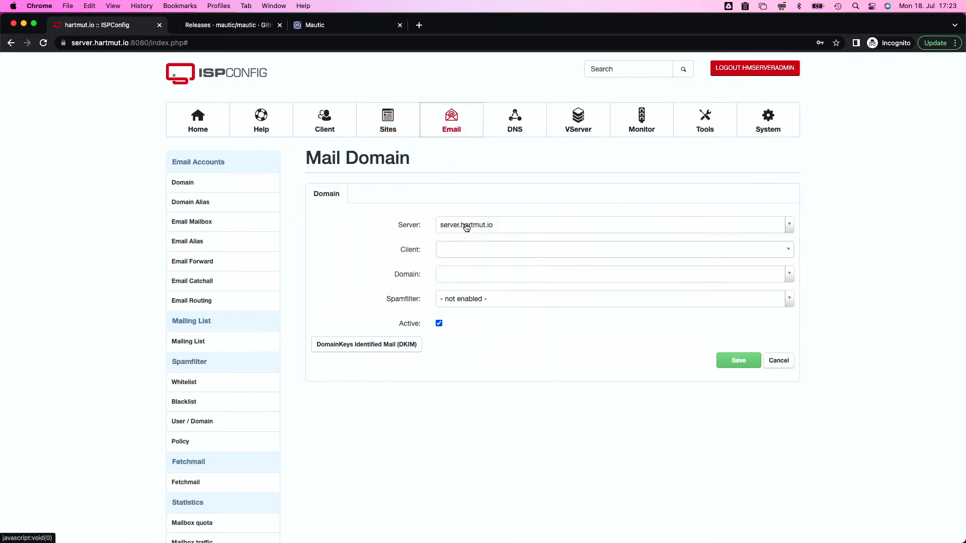
click(461, 275)
text(lear)
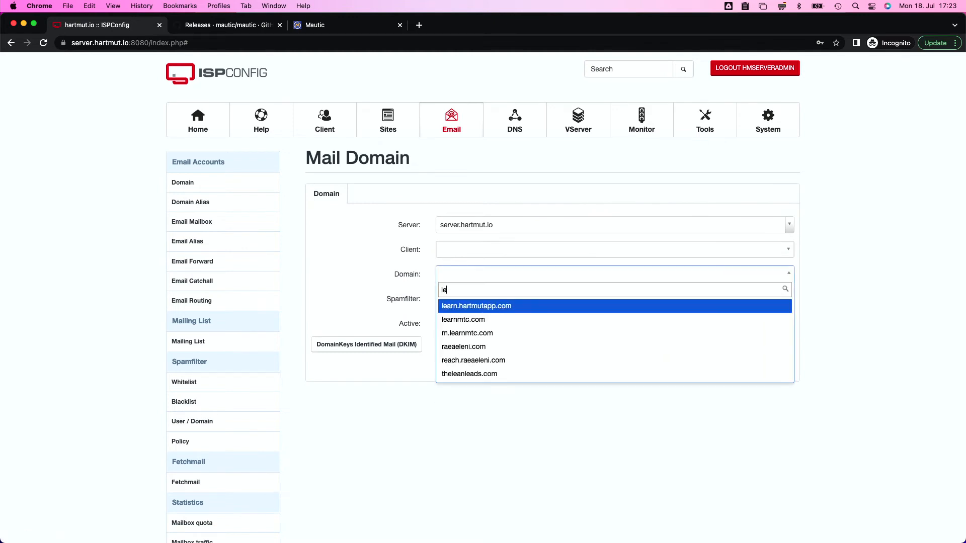
click(470, 320)
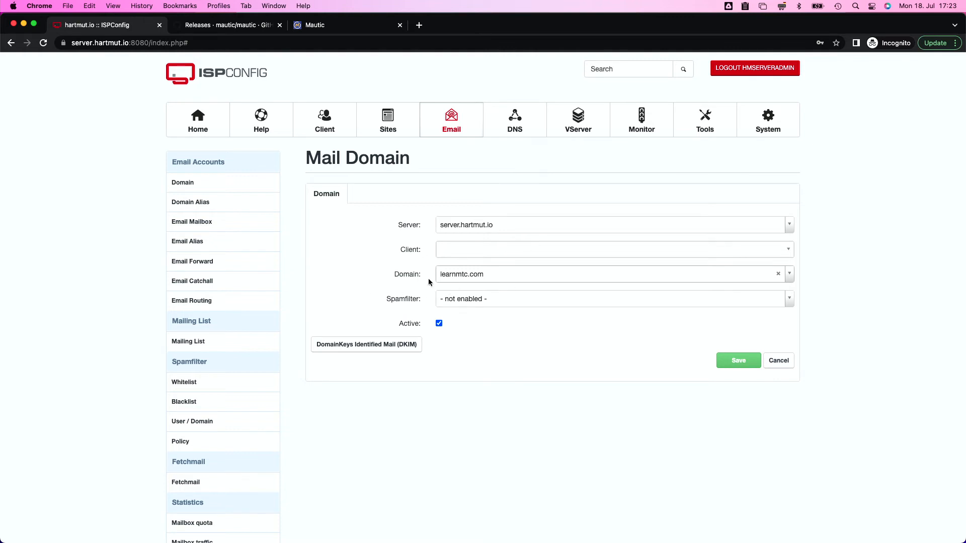
click(742, 362)
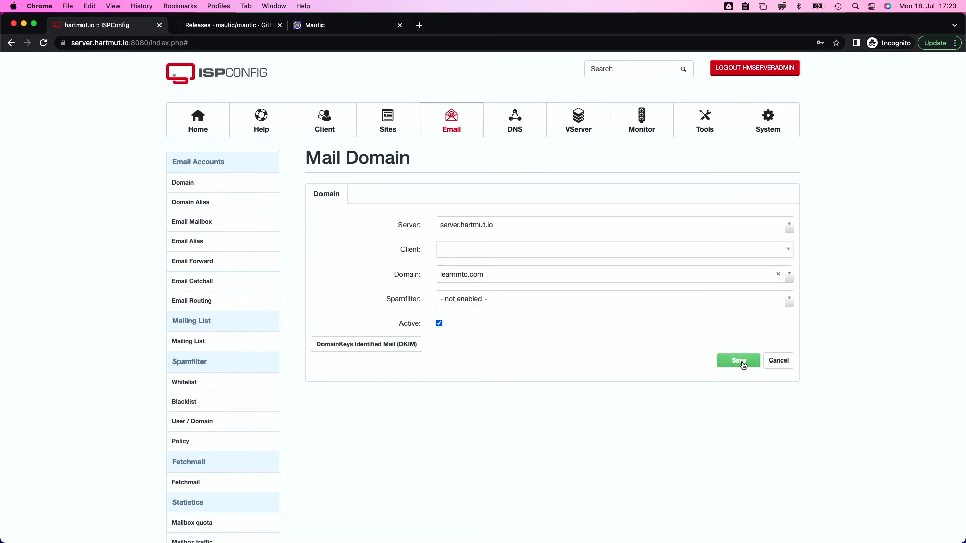
Start a new mailbox on the learnmtc.com domain and generate a strong password for it
click(195, 223)
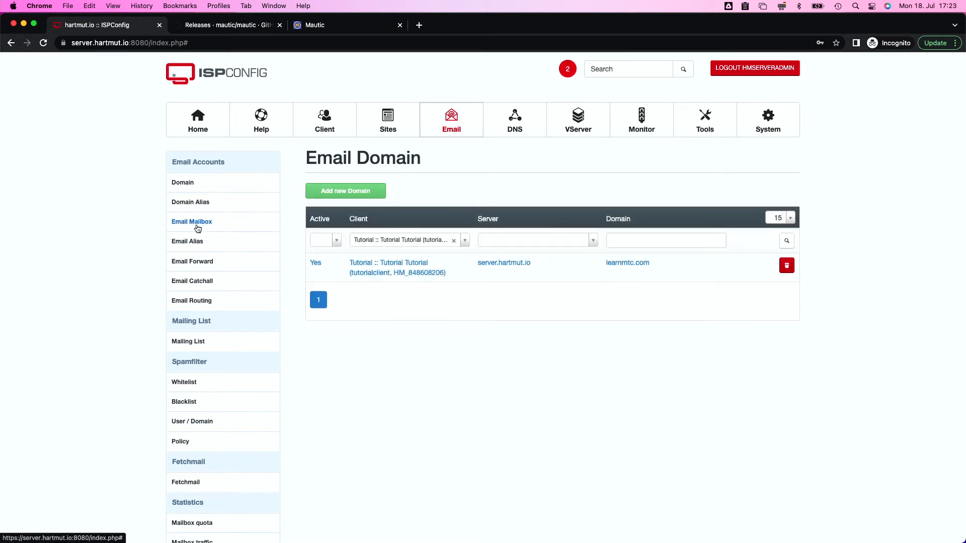
click(359, 202)
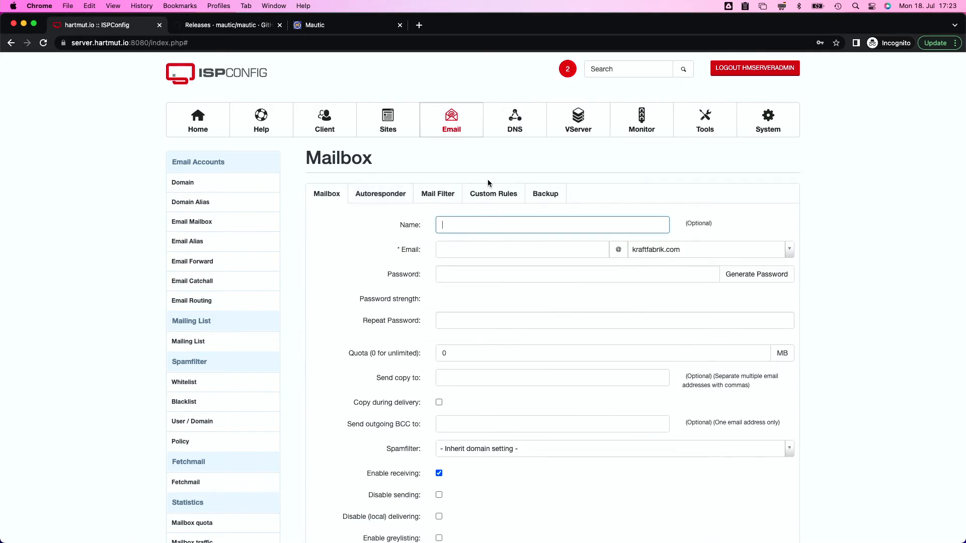
click(503, 244)
text(alex)
click(649, 250)
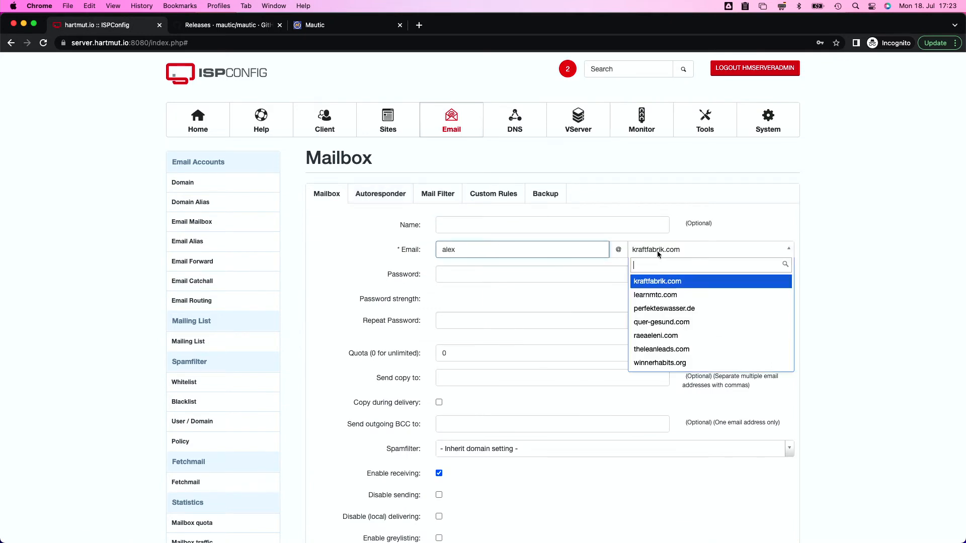
text(lear)
click(663, 280)
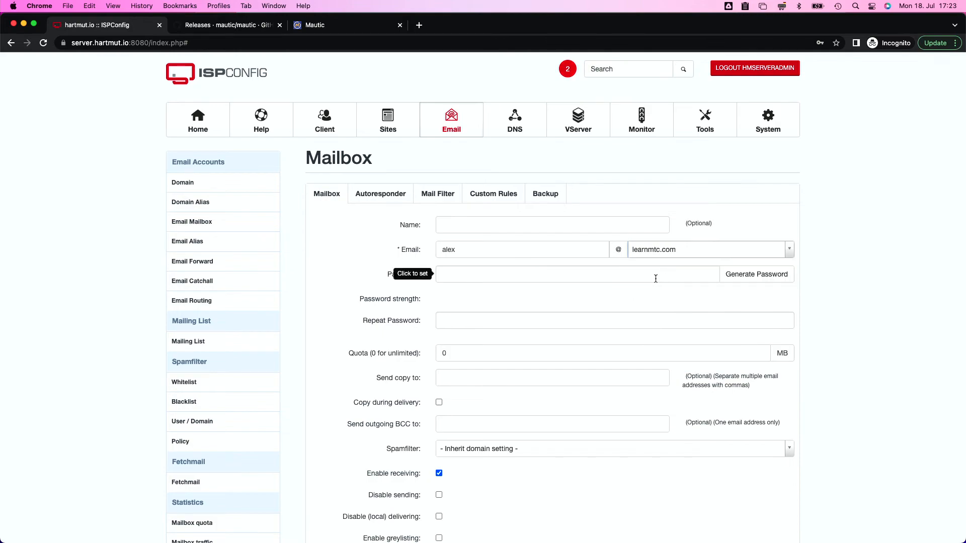
click(771, 275)
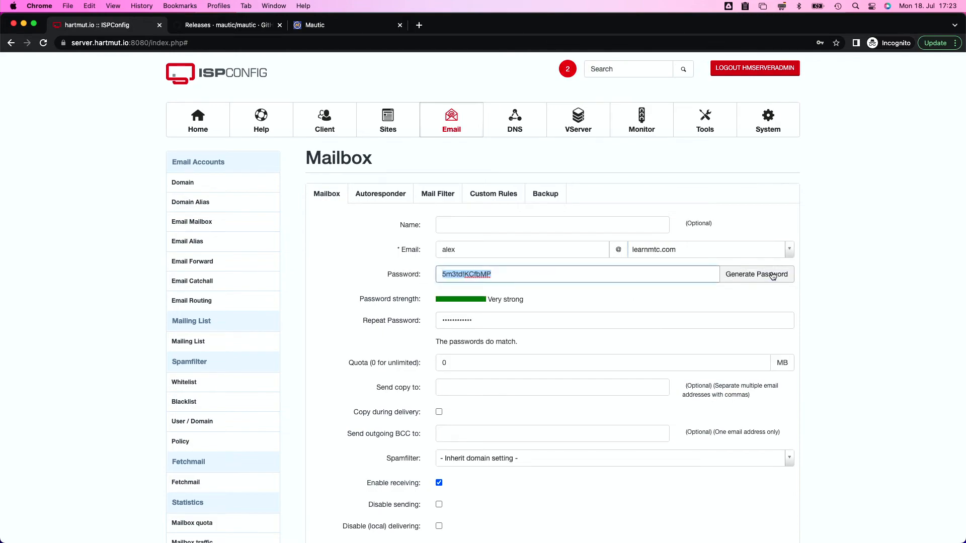
Record the generated password in the notes file, then save the mailbox
key(ctrl+Right)
key(ctrl+Right)
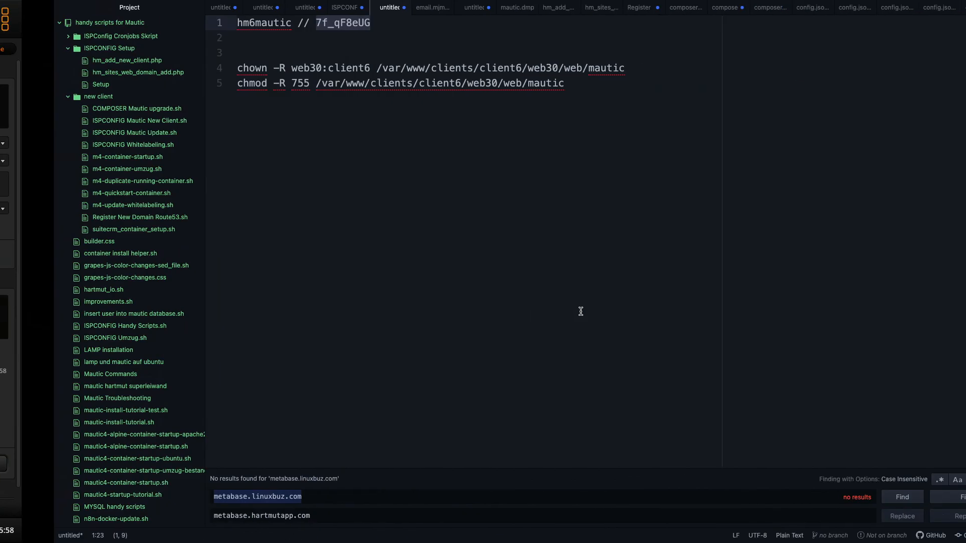
click(339, 37)
text(a)
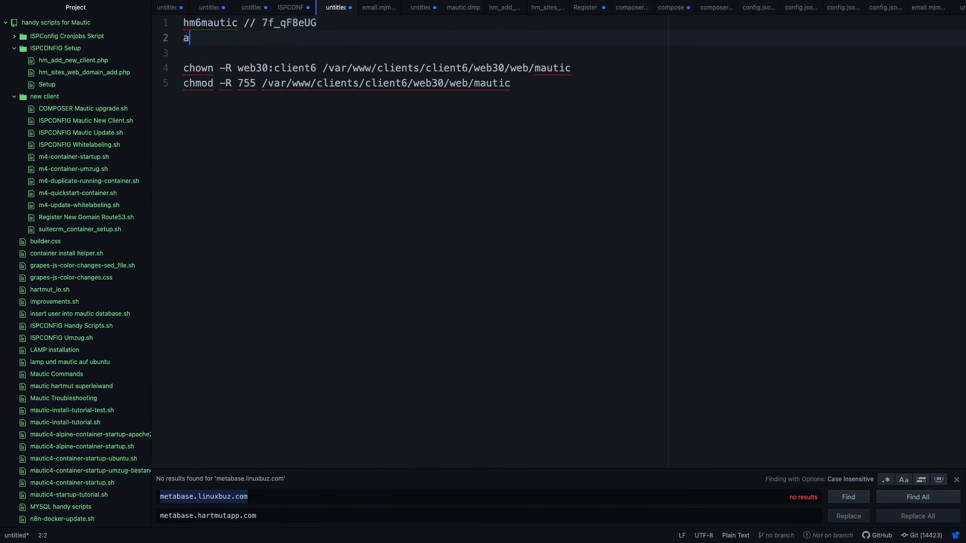
key(ctrl+Left)
key(ctrl+Left)
scroll(645, 375, down, 5)
click(735, 479)
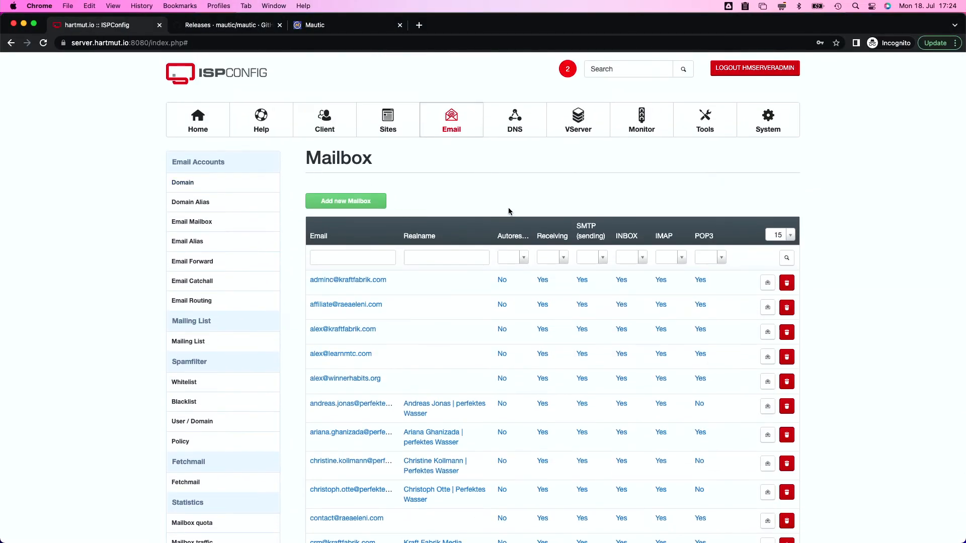
Set the SMTP server to server.hartmut.io on port 25, leaving encryption at None
click(338, 31)
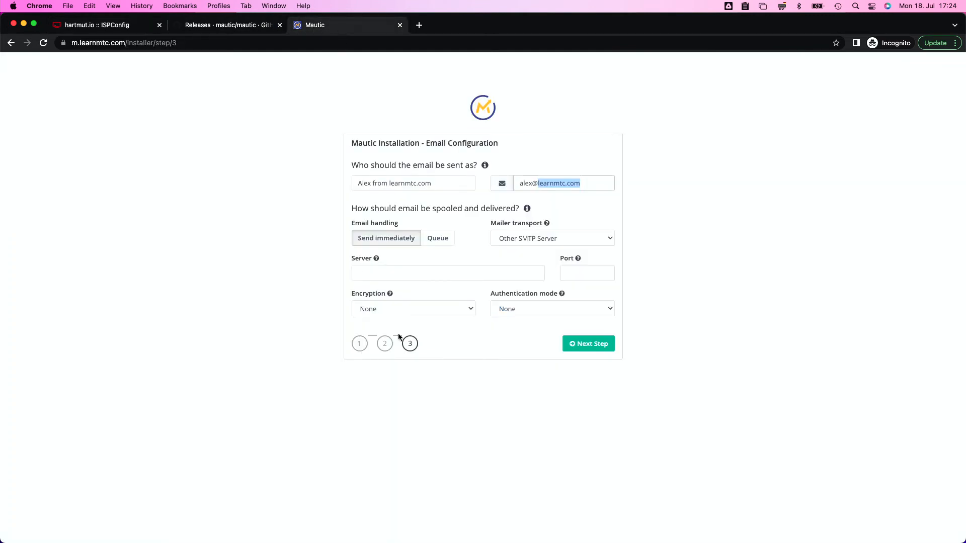
click(383, 273)
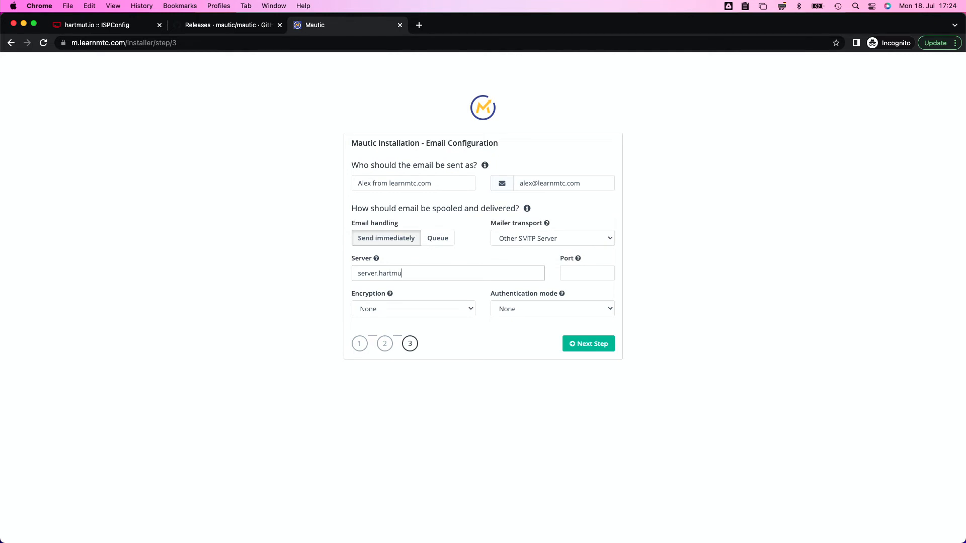
click(108, 28)
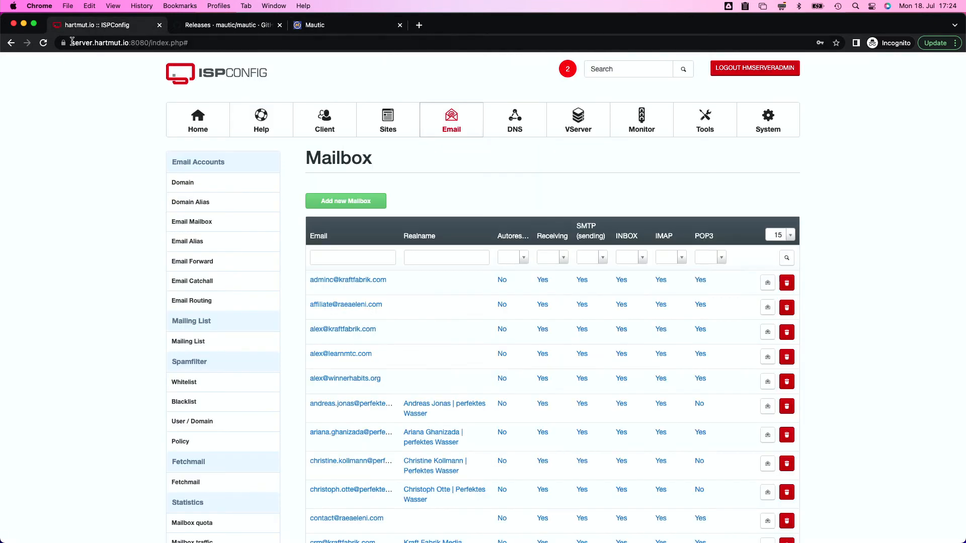
click(329, 26)
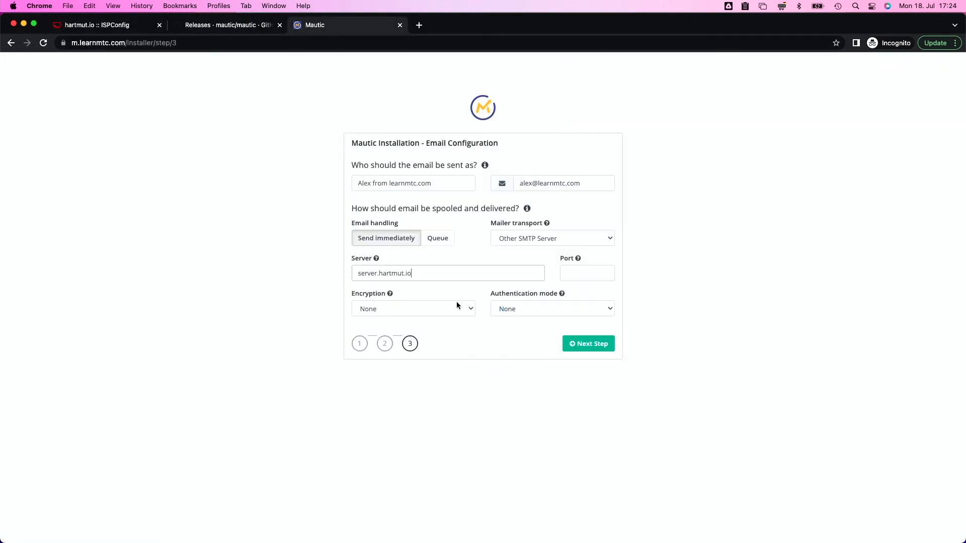
click(580, 273)
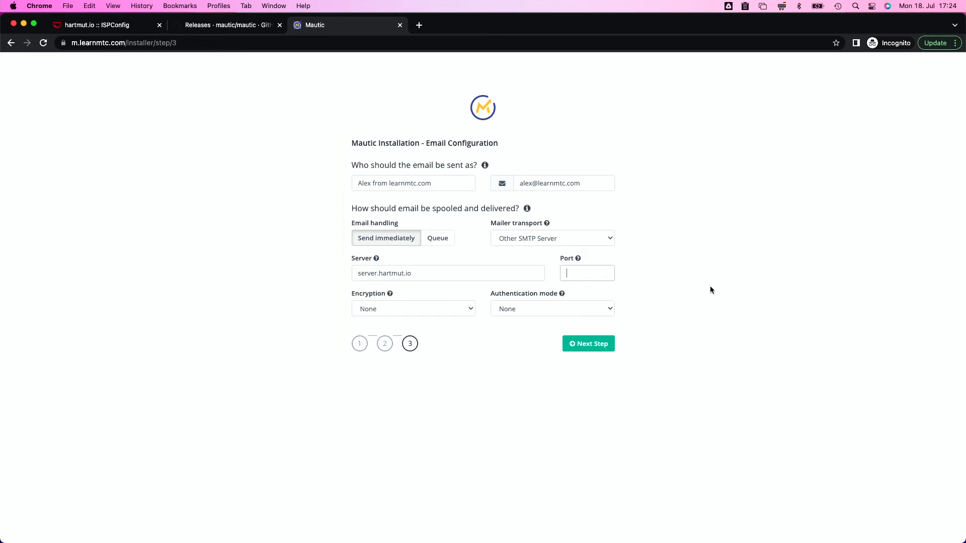
click(374, 310)
click(571, 269)
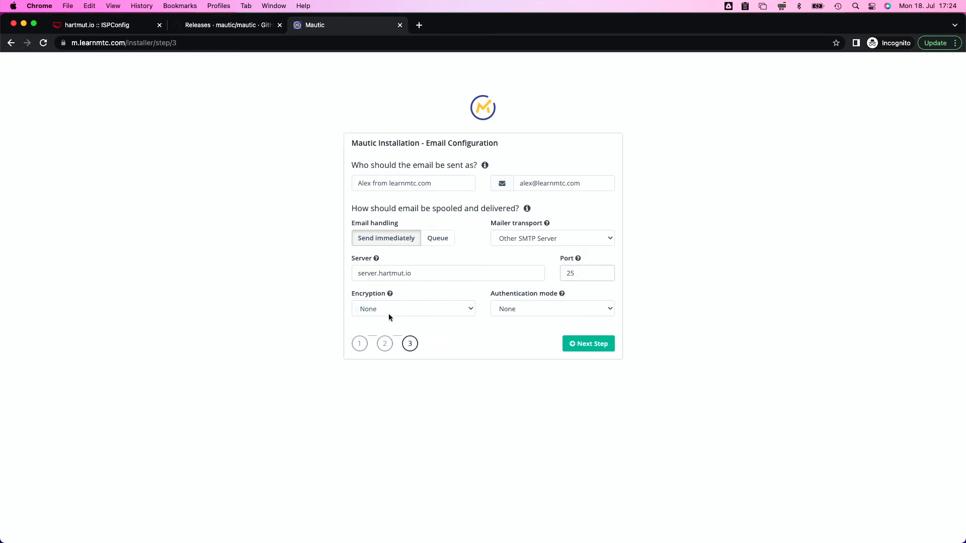
Choose Login authentication, enter the mailbox username and password, and finish the installation
click(542, 309)
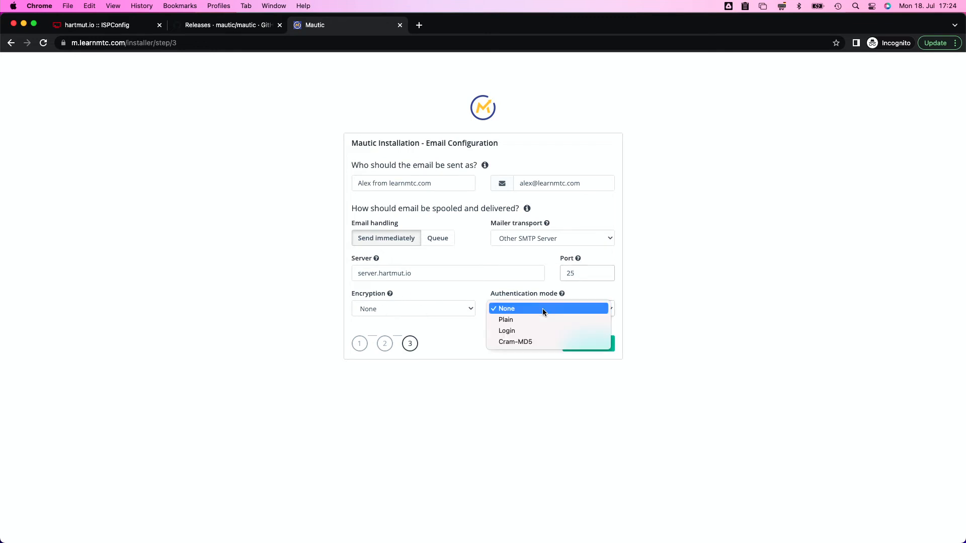
click(509, 331)
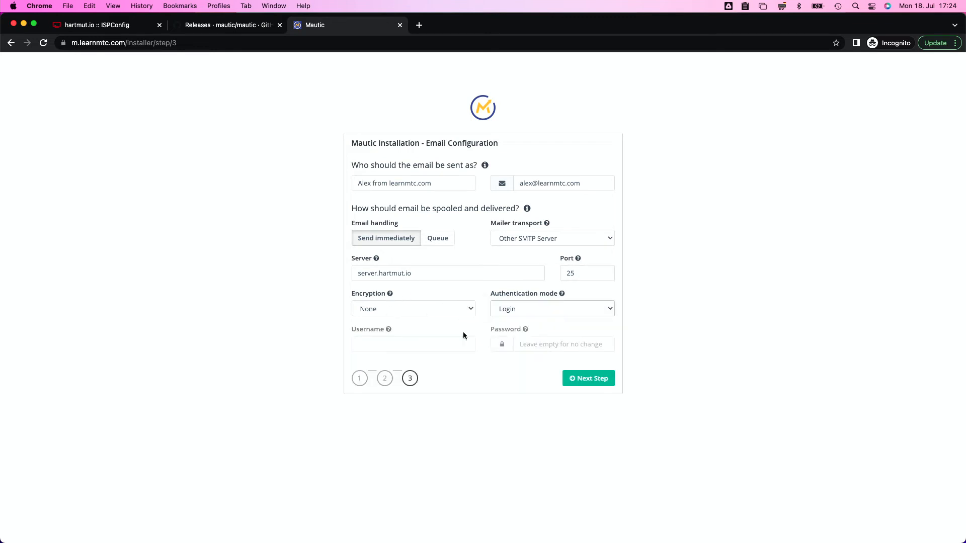
click(387, 344)
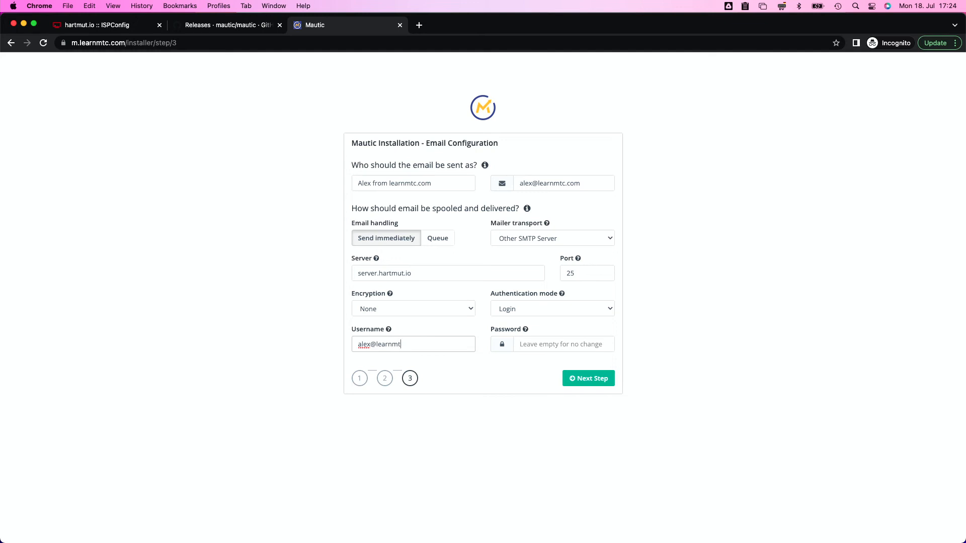
click(520, 344)
key(super+v)
click(589, 378)
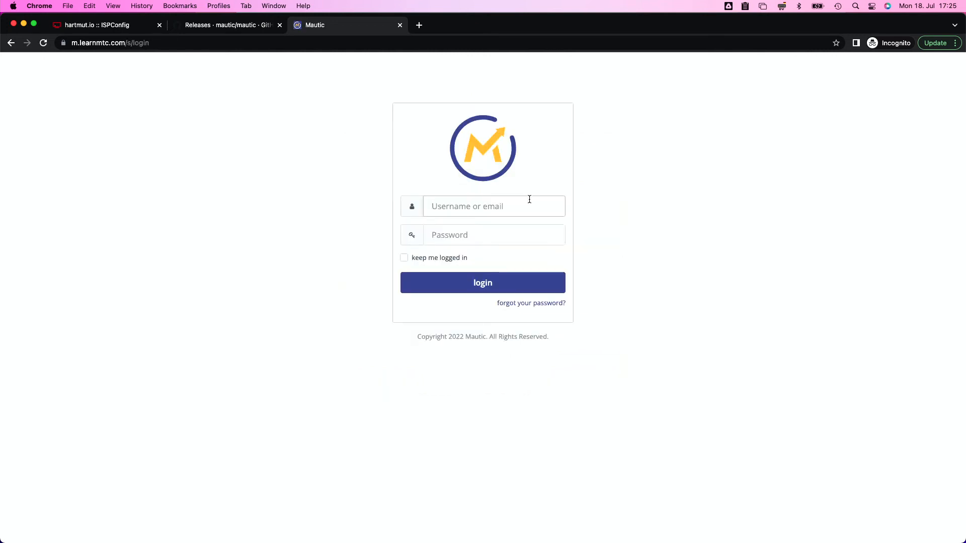
Sign in to Mautic with username admin and the admin password
text(admin)
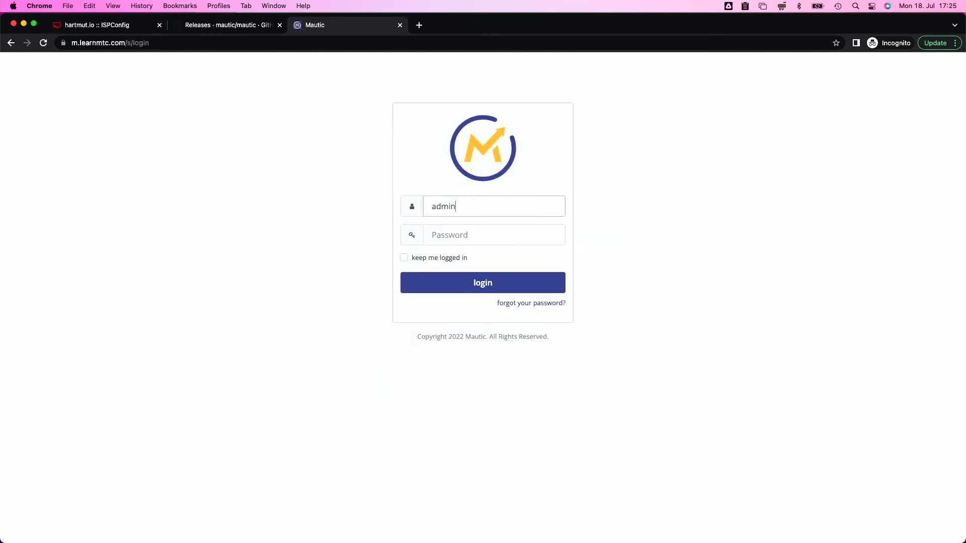
key(Tab)
text(•••••)
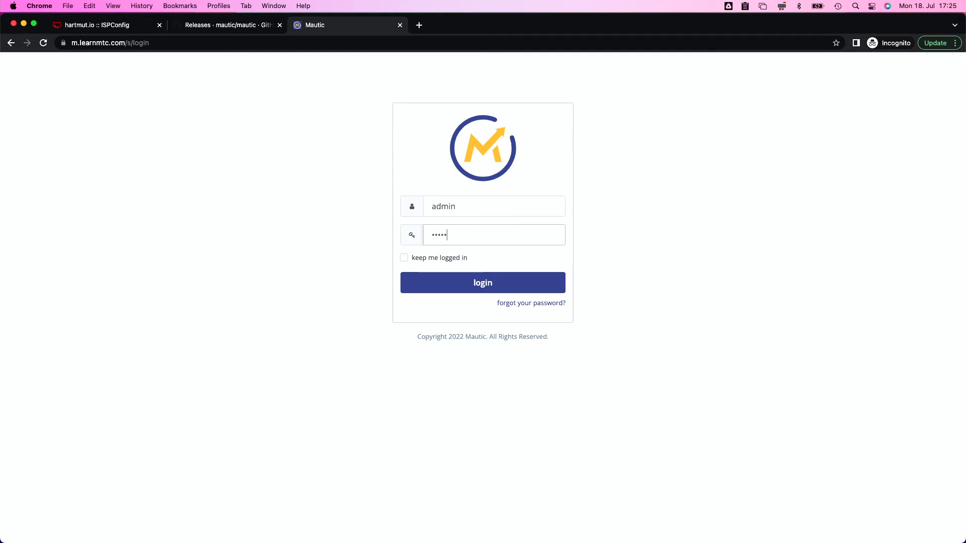
click(498, 282)
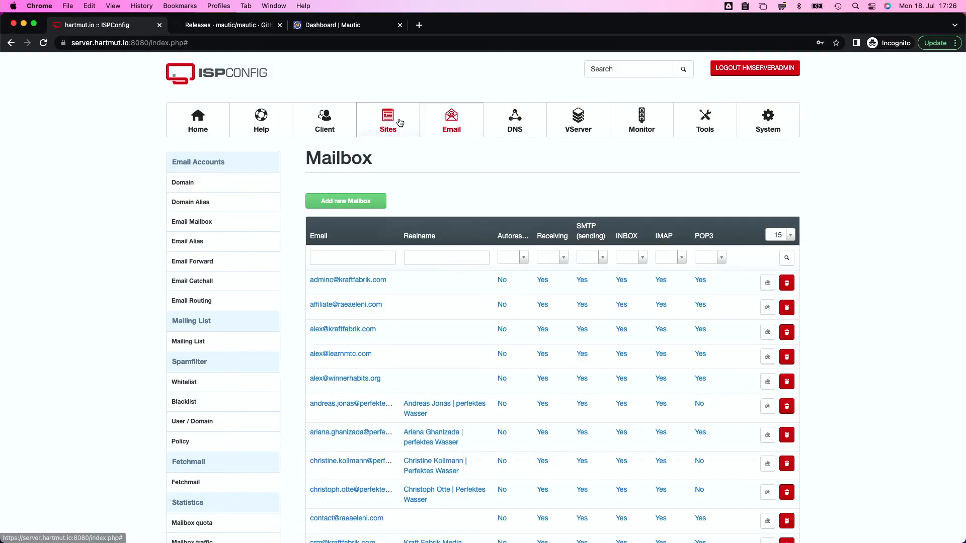
Keep Full Cron as the Tutorial client's allowed cron job type and save the client
click(394, 123)
click(322, 121)
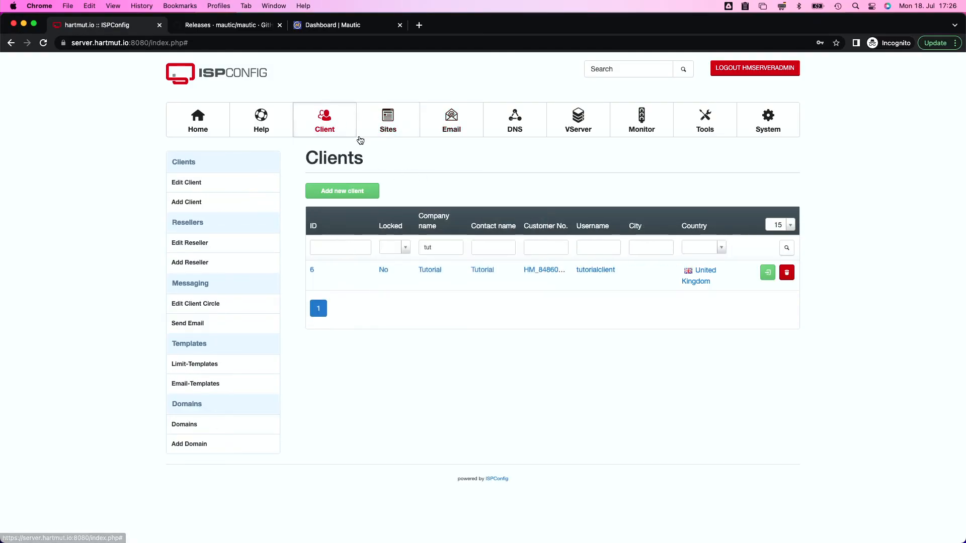
click(432, 276)
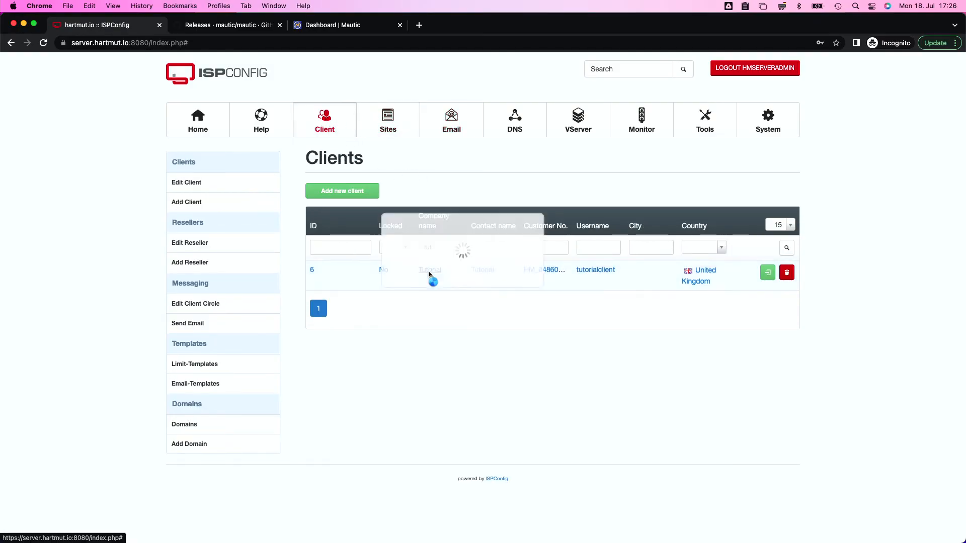
click(375, 193)
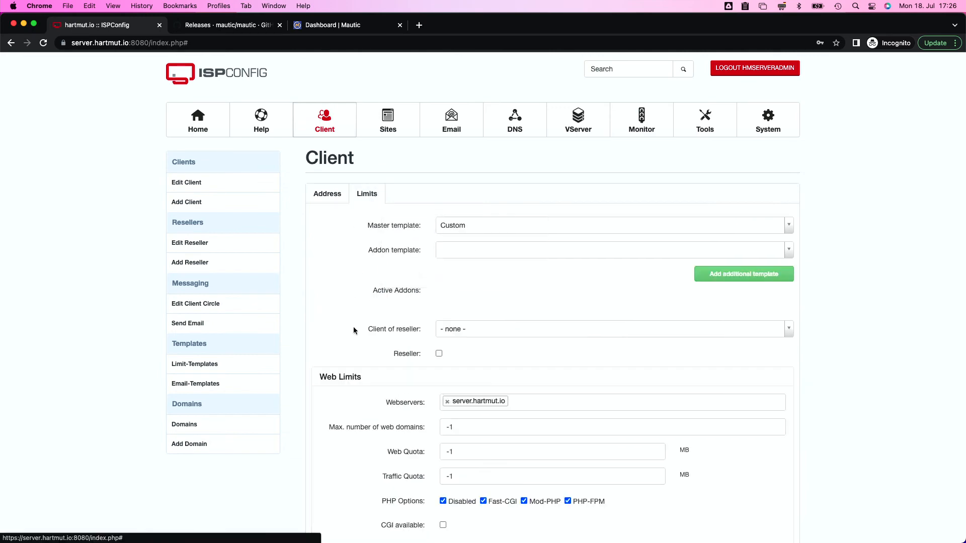
scroll(353, 327, down, 10)
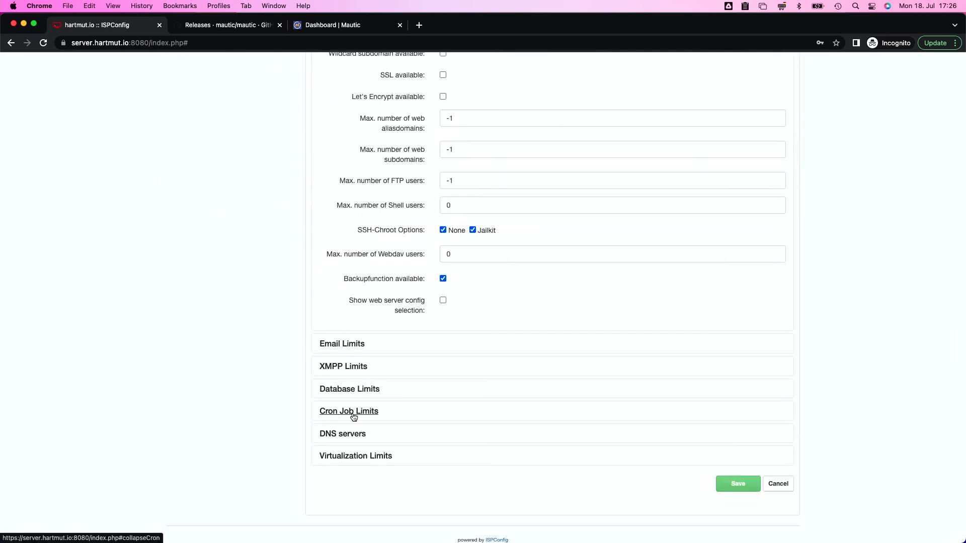
click(335, 414)
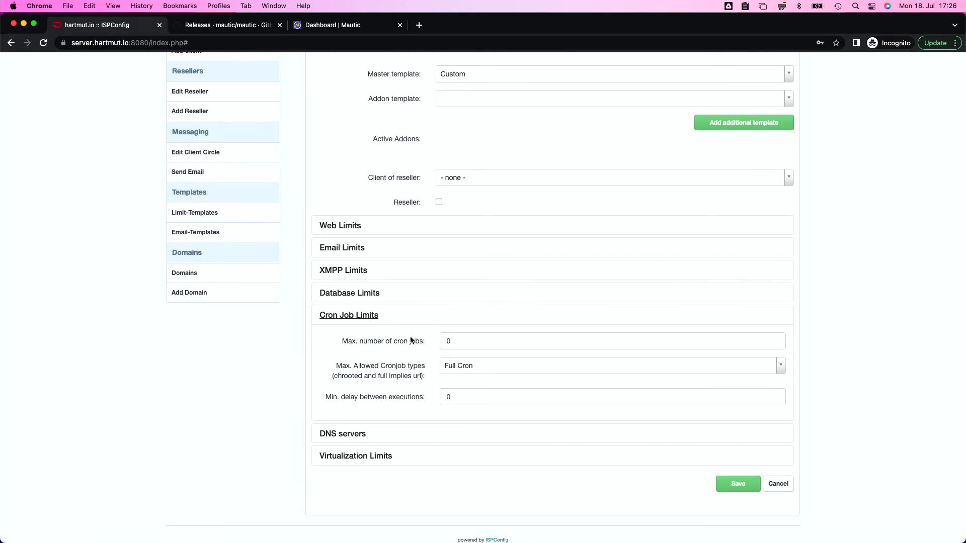
click(465, 366)
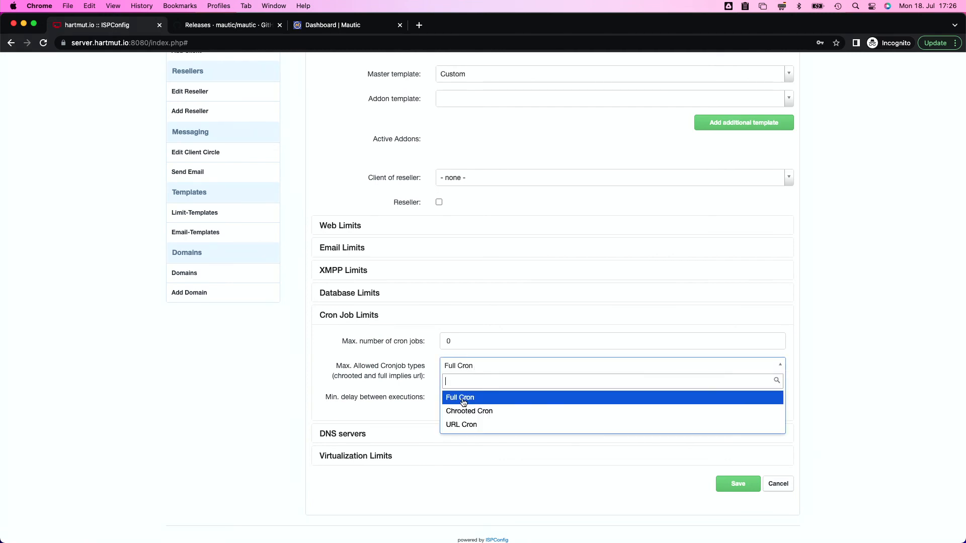
click(463, 399)
click(466, 367)
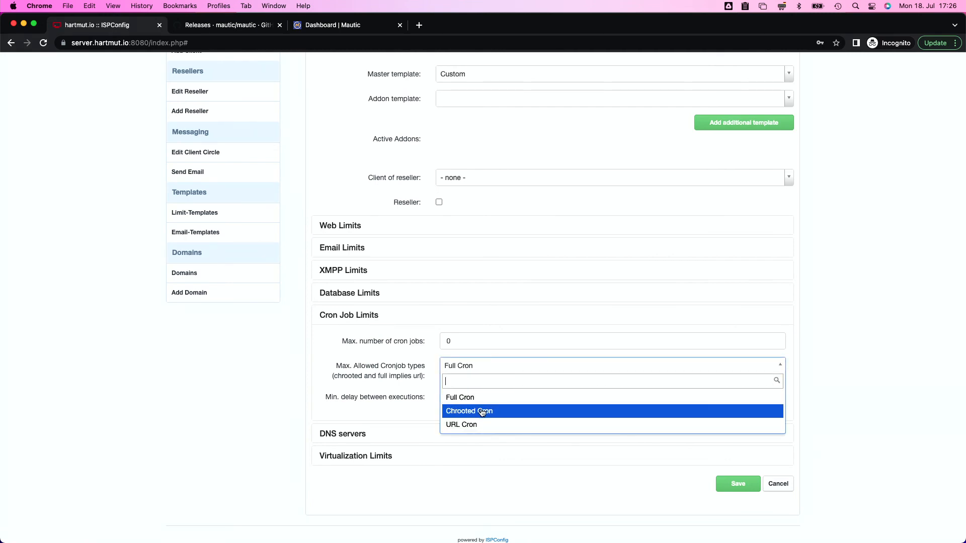
click(467, 398)
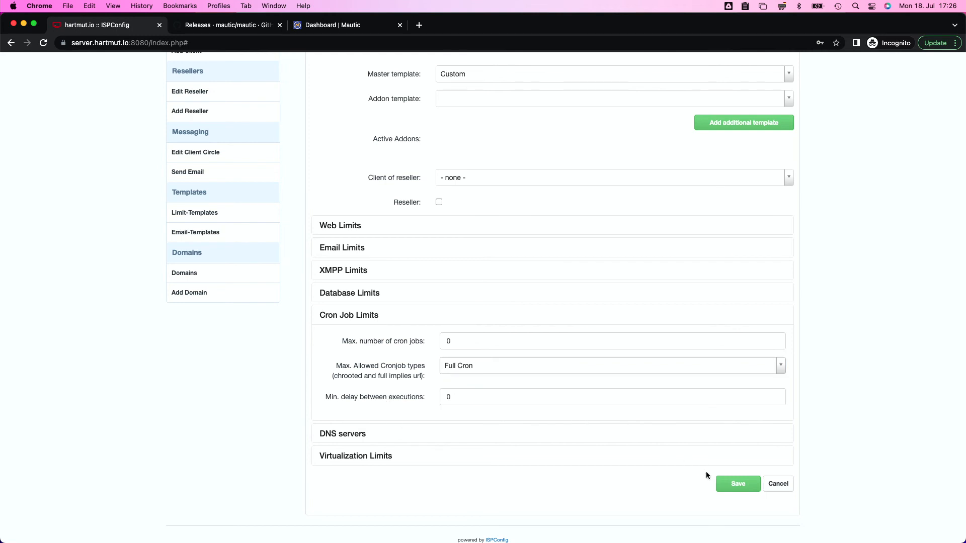
click(733, 484)
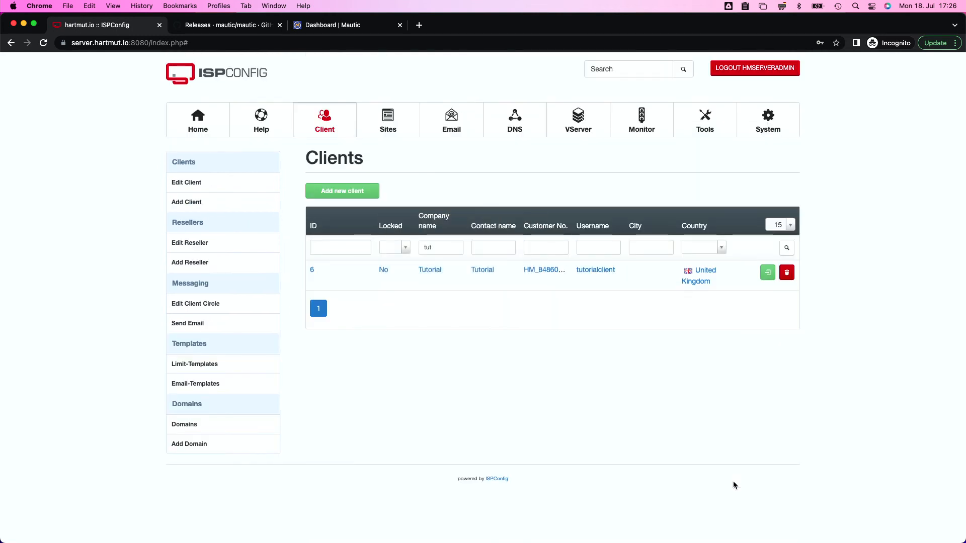
Start a new cron job for m.learnmtc.com with every schedule field set to *
click(389, 124)
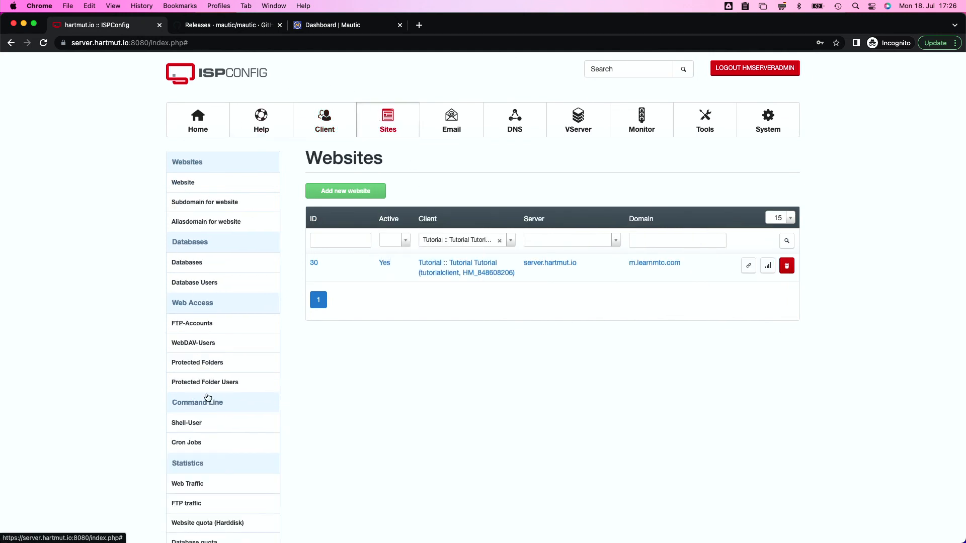
click(183, 445)
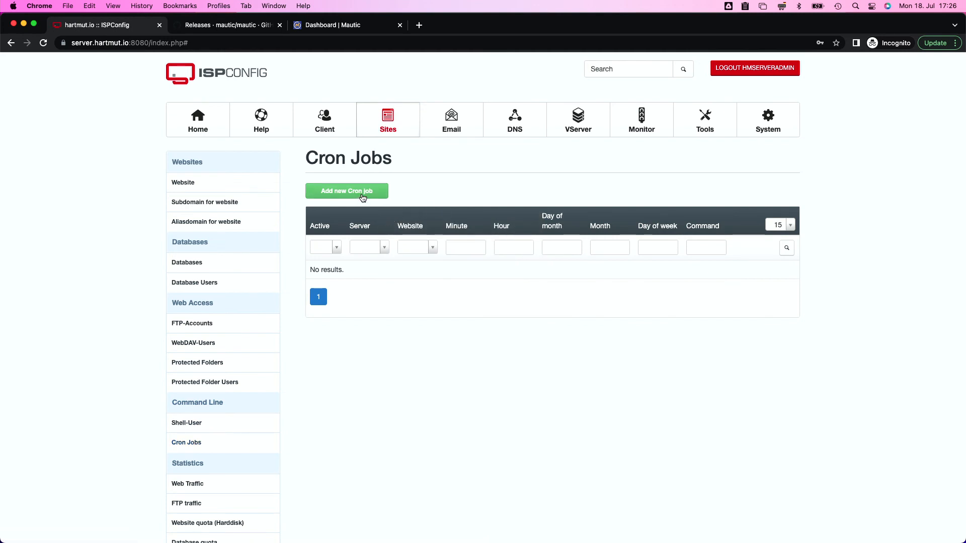
click(362, 196)
click(482, 226)
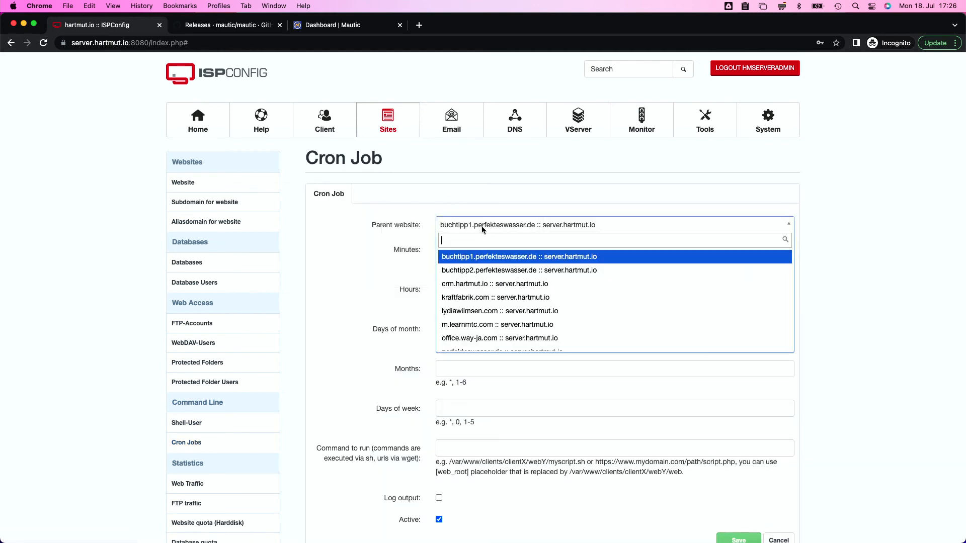
text(m.le)
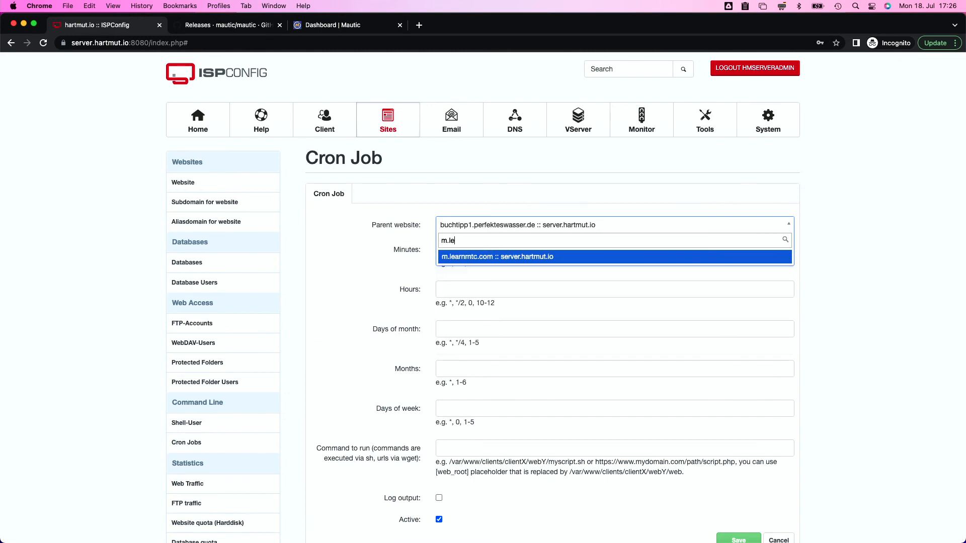
key(Return)
key(Tab)
text(*)
key(Tab)
text(*)
key(Tab)
text(*)
key(Tab)
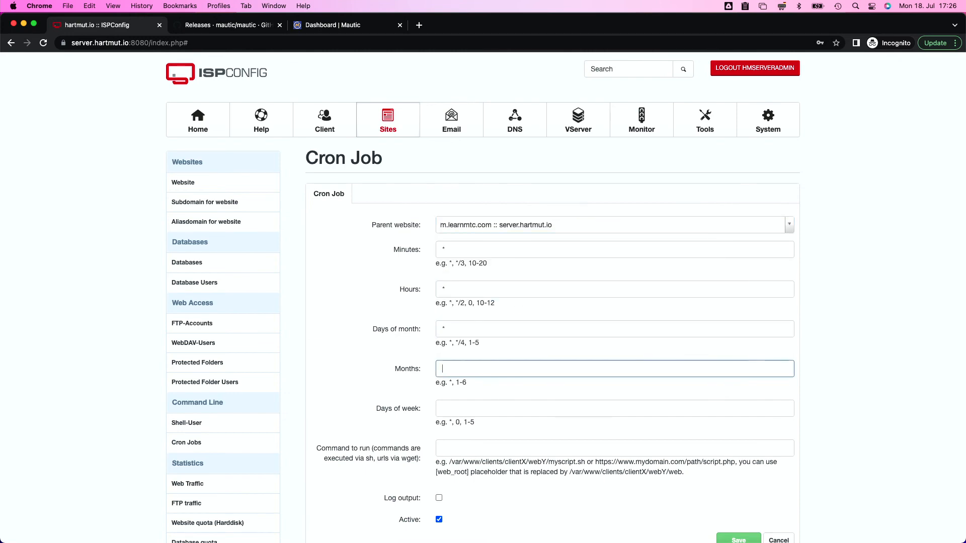
key(Tab)
text(*)
key(Tab)
scroll(480, 404, up, 5)
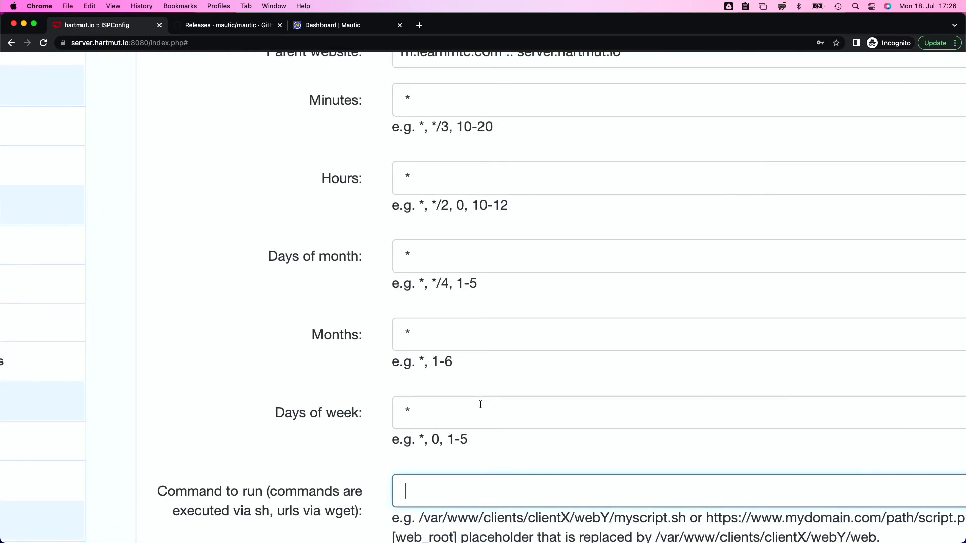
scroll(414, 338, down, 5)
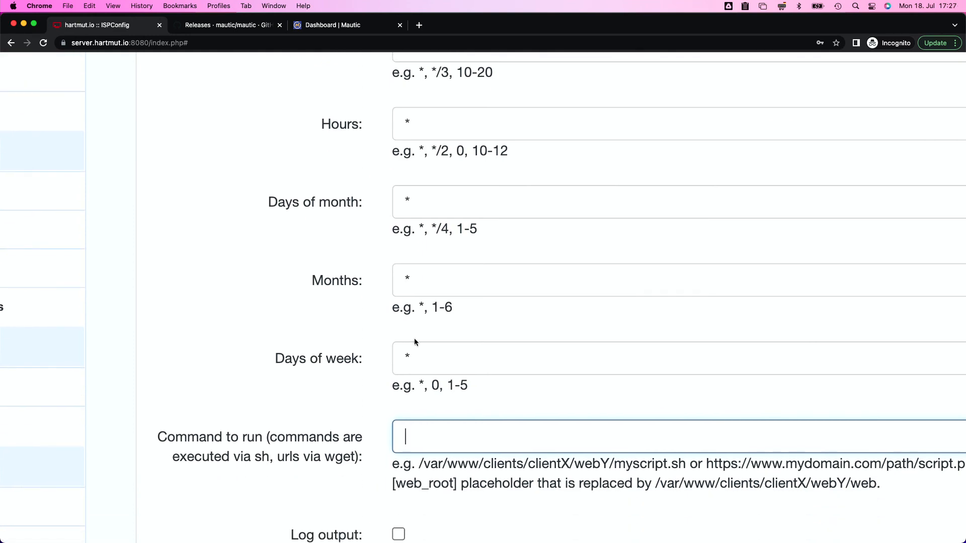
scroll(415, 342, down, 3)
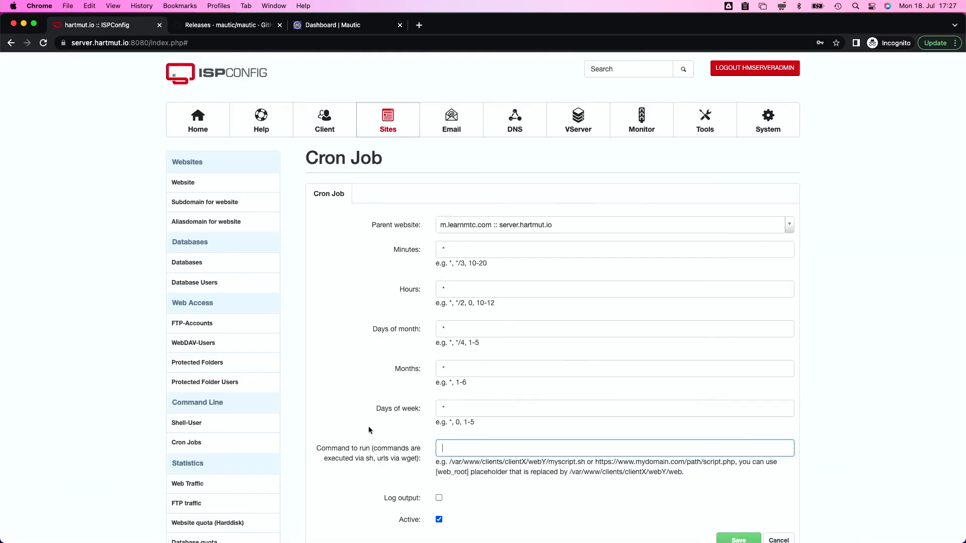
scroll(365, 427, down, 2)
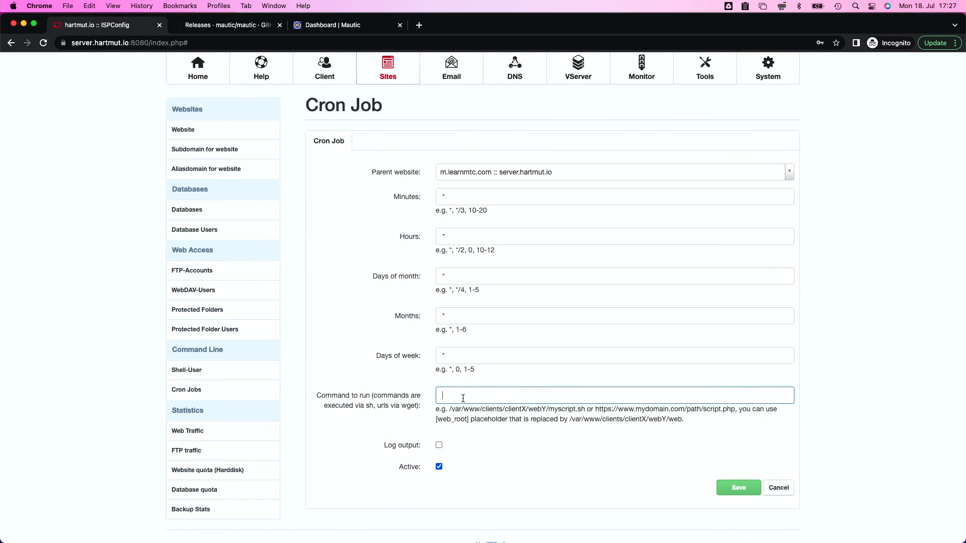
Enter the command php [web_root]/mautic/bin/console mautic:campaign:trigger, enable output logging, and save
text(php)
drag(436, 423, 469, 422)
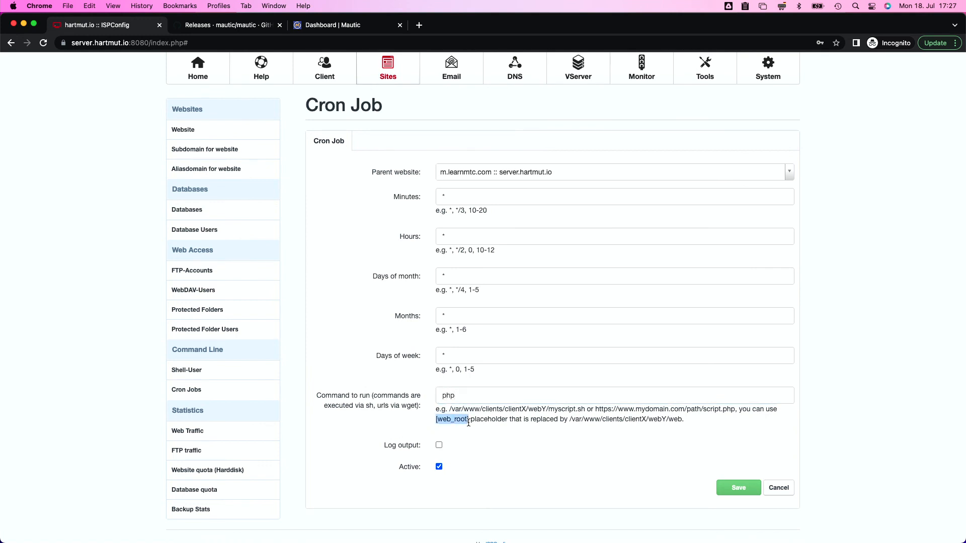
key(super+c)
click(492, 395)
key(super+v)
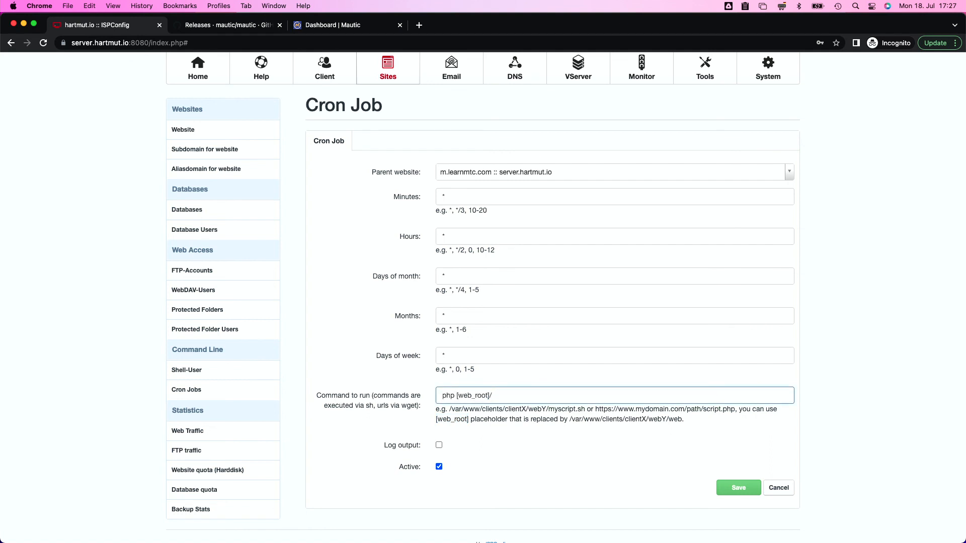
text(/mautic/bin/console)
text(mautic:campaign:trigger)
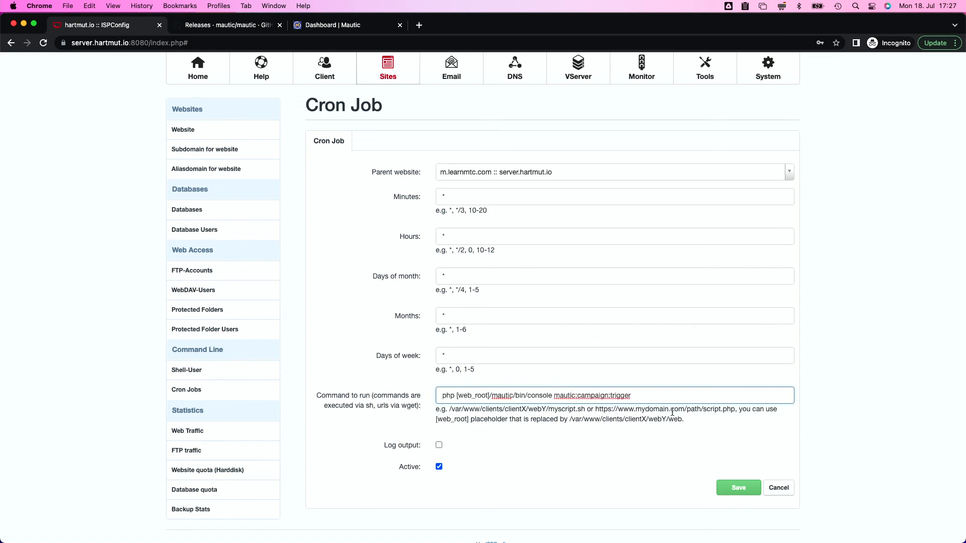
click(439, 445)
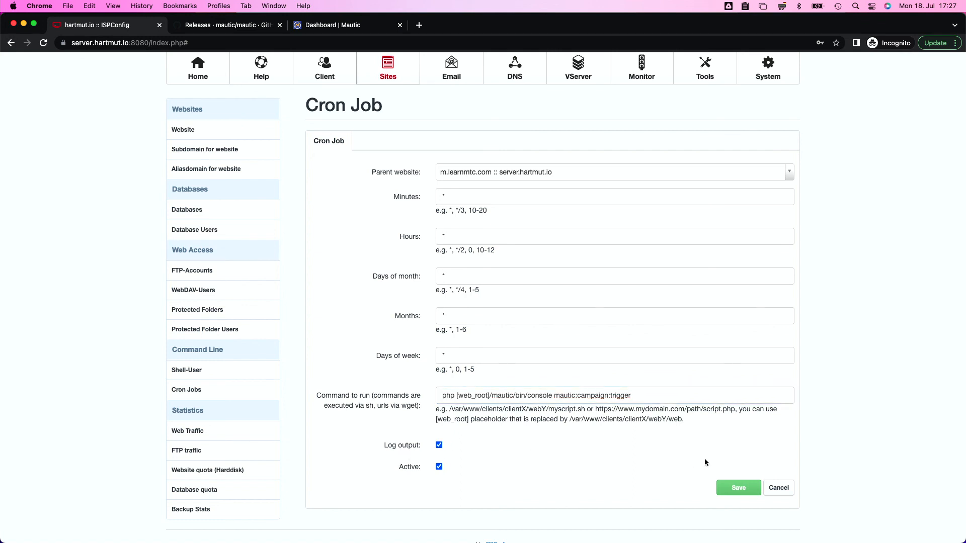
click(738, 487)
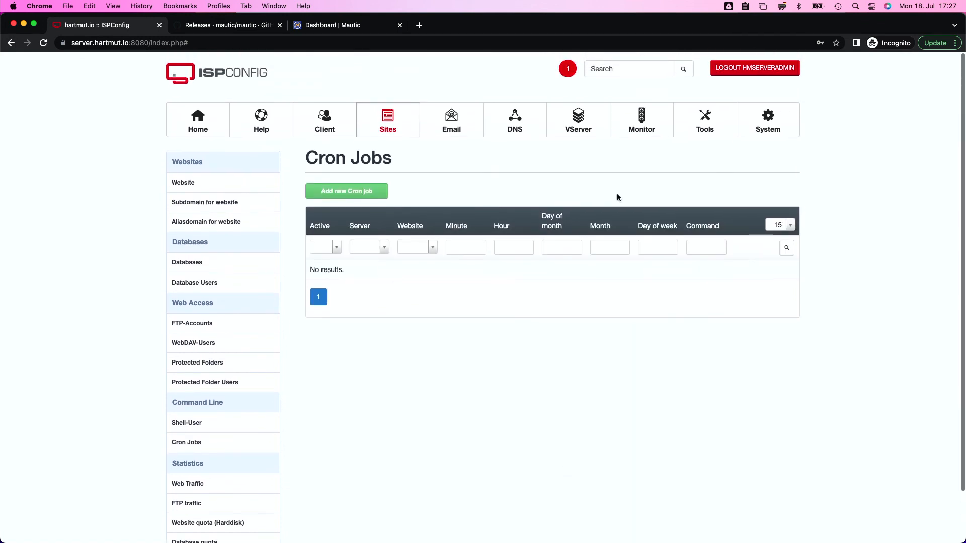